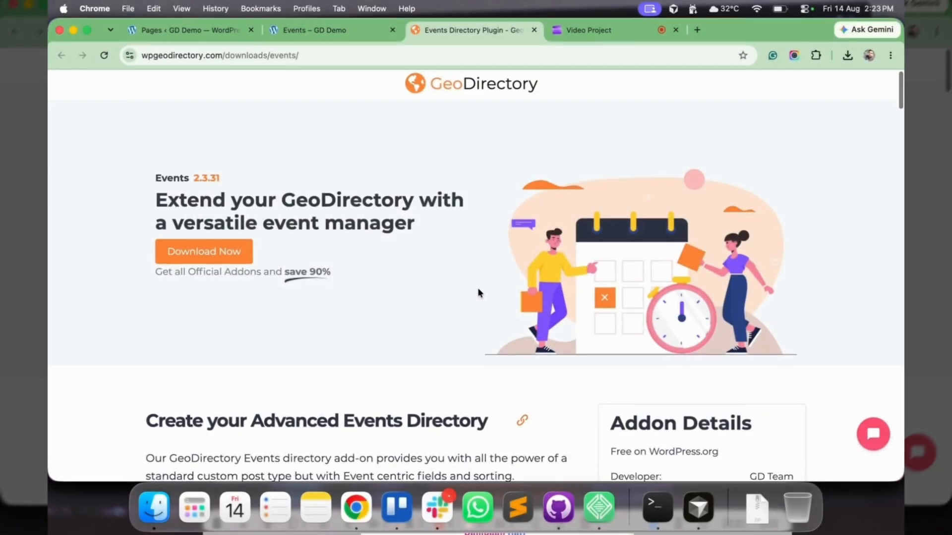
Examine the Events add-on's feature list under Create your Advanced Events Directory, including recurring events, filtering and calendar view
{"action": "scroll", "coordinate": [478, 292], "scroll_direction": "down", "scroll_amount": 5}
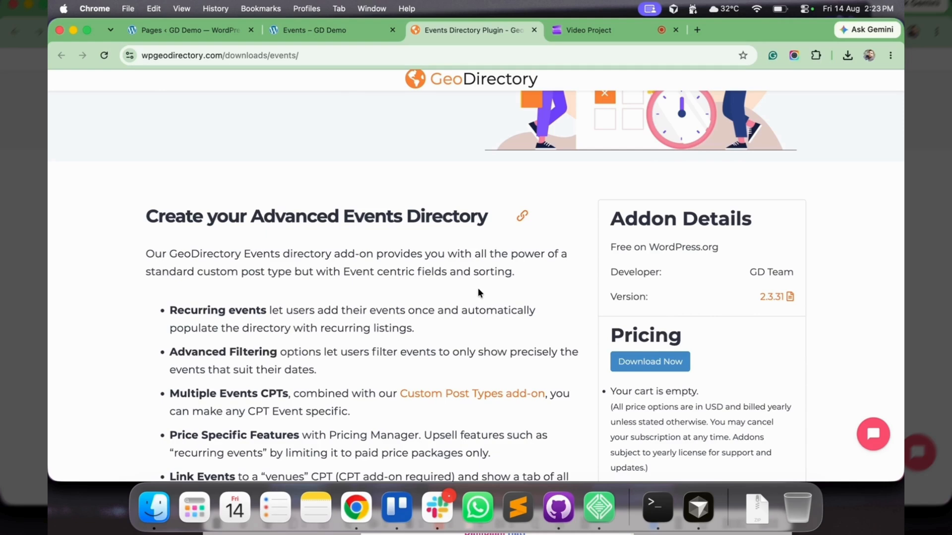
{"action": "scroll", "coordinate": [477, 293], "scroll_direction": "down", "scroll_amount": 3}
{"action": "left_click_drag", "start_coordinate": [191, 268], "coordinate": [226, 267]}
{"action": "left_click", "coordinate": [189, 311]}
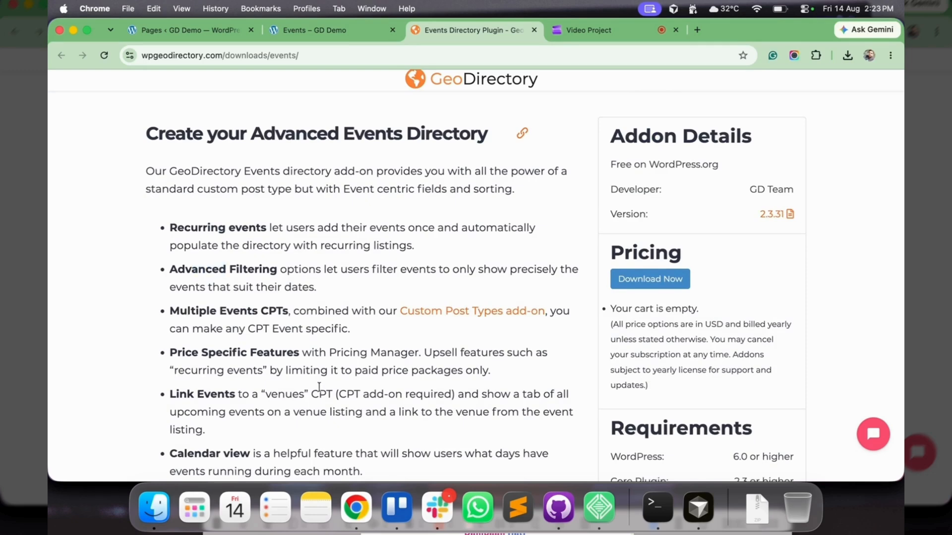
{"action": "scroll", "coordinate": [319, 386], "scroll_direction": "down", "scroll_amount": 3}
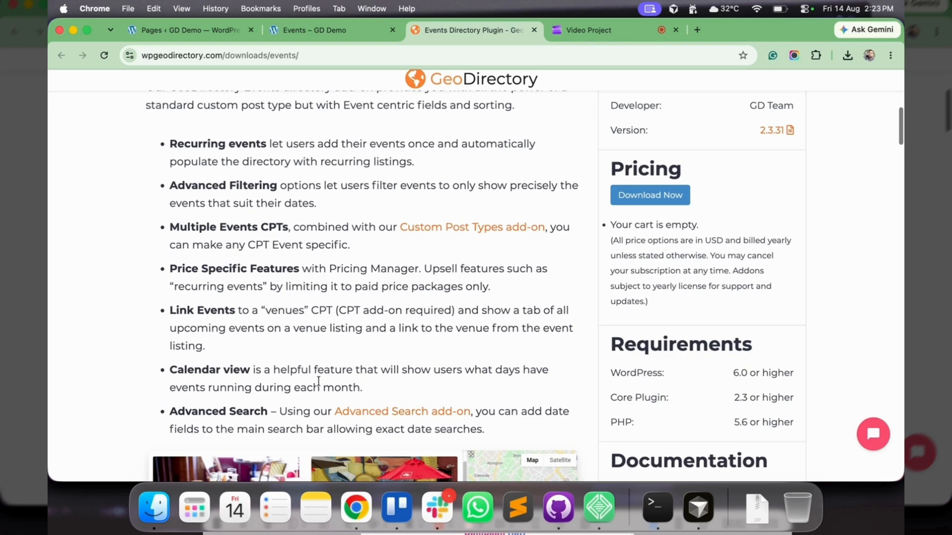
{"action": "scroll", "coordinate": [318, 381], "scroll_direction": "down", "scroll_amount": 10}
{"action": "scroll", "coordinate": [318, 381], "scroll_direction": "up", "scroll_amount": 15}
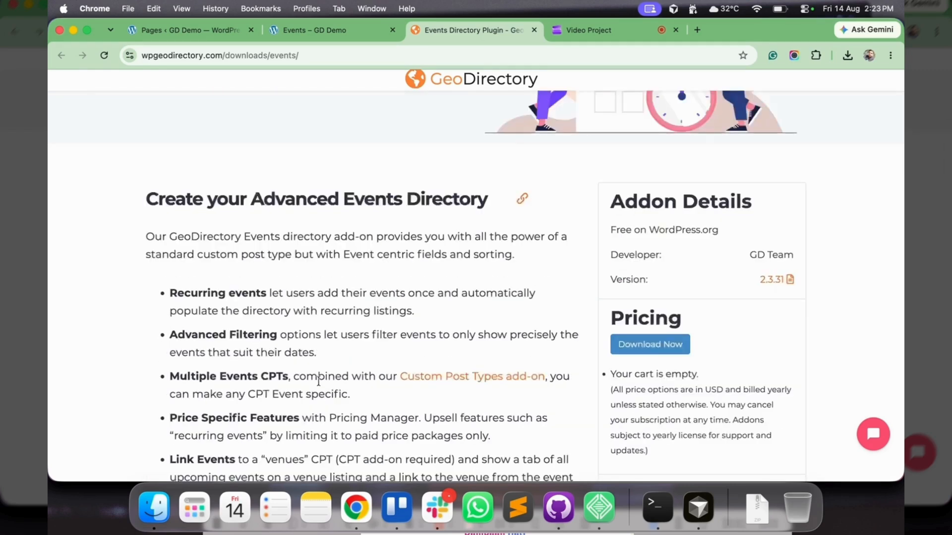
{"action": "scroll", "coordinate": [319, 381], "scroll_direction": "down", "scroll_amount": 15}
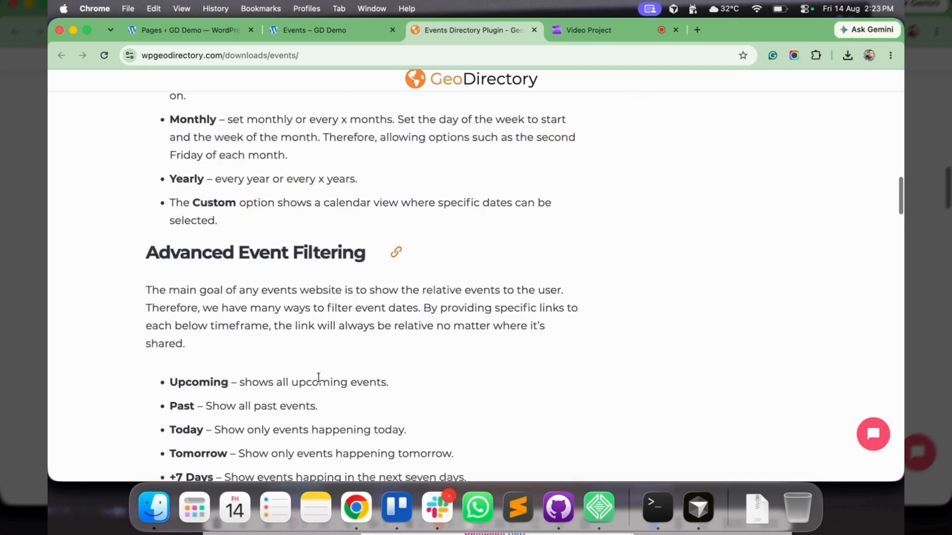
Review the Advanced Event Filtering timeframes, the user testimonial and the event schedule screenshots on the add-on page
{"action": "scroll", "coordinate": [317, 382], "scroll_direction": "down", "scroll_amount": 3}
{"action": "left_click_drag", "start_coordinate": [169, 311], "coordinate": [268, 334]}
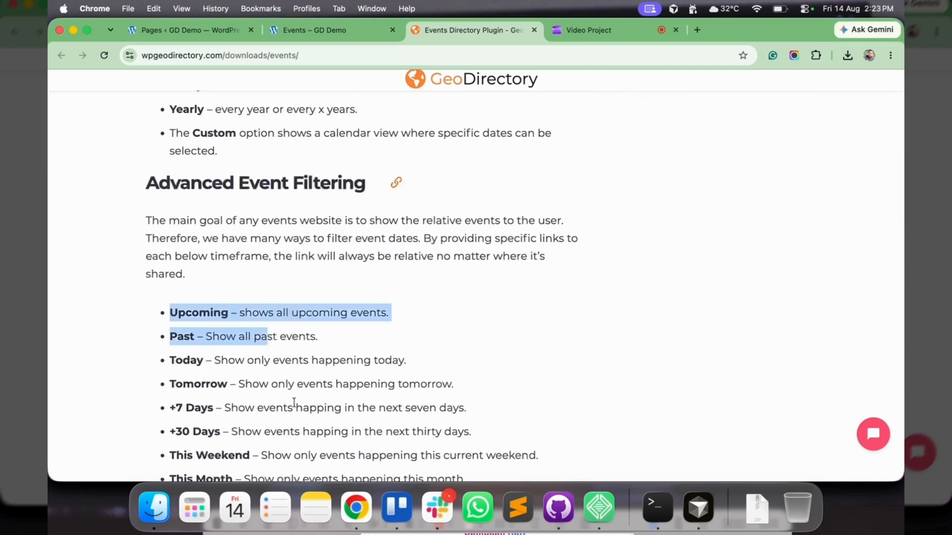
{"action": "scroll", "coordinate": [293, 400], "scroll_direction": "down", "scroll_amount": 3}
{"action": "scroll", "coordinate": [293, 401], "scroll_direction": "down", "scroll_amount": 3}
{"action": "left_click_drag", "start_coordinate": [466, 383], "coordinate": [169, 183]}
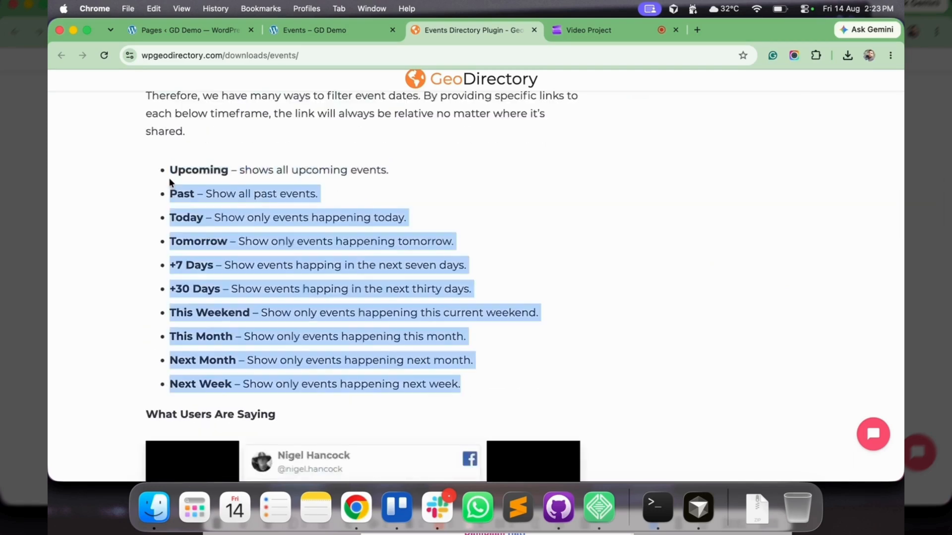
{"action": "scroll", "coordinate": [170, 183], "scroll_direction": "up", "scroll_amount": 3}
{"action": "scroll", "coordinate": [262, 257], "scroll_direction": "down", "scroll_amount": 14}
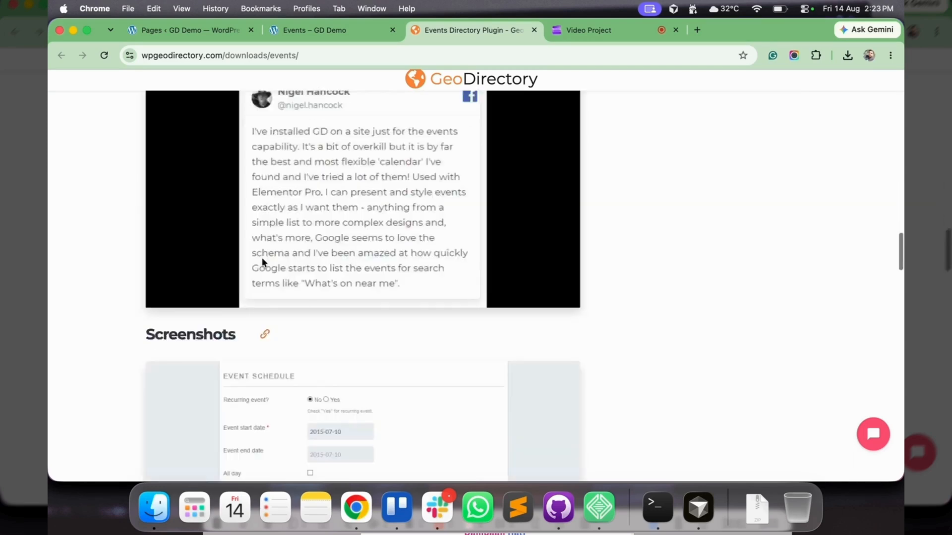
{"action": "scroll", "coordinate": [263, 263], "scroll_direction": "down", "scroll_amount": 2}
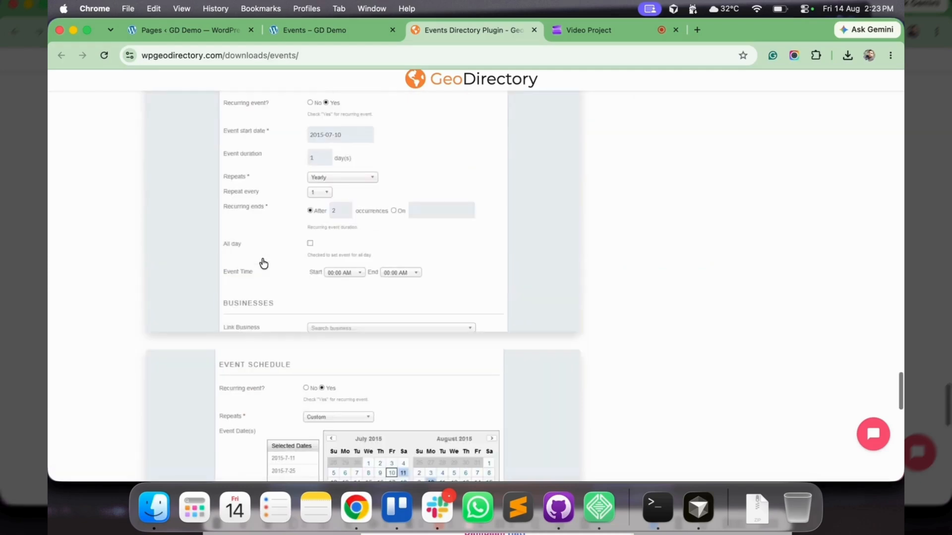
{"action": "scroll", "coordinate": [264, 261], "scroll_direction": "down", "scroll_amount": 10}
{"action": "scroll", "coordinate": [263, 261], "scroll_direction": "up", "scroll_amount": 20}
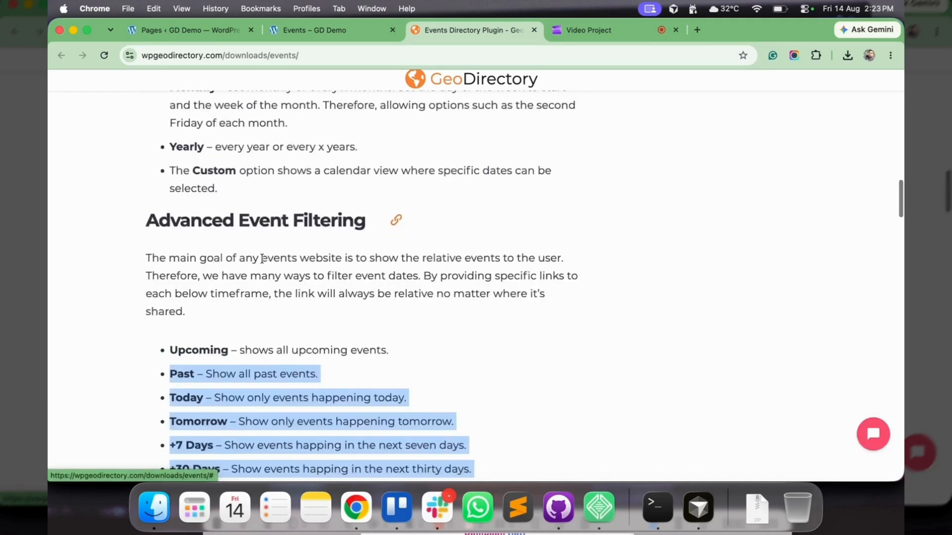
{"action": "scroll", "coordinate": [262, 270], "scroll_direction": "up", "scroll_amount": 1}
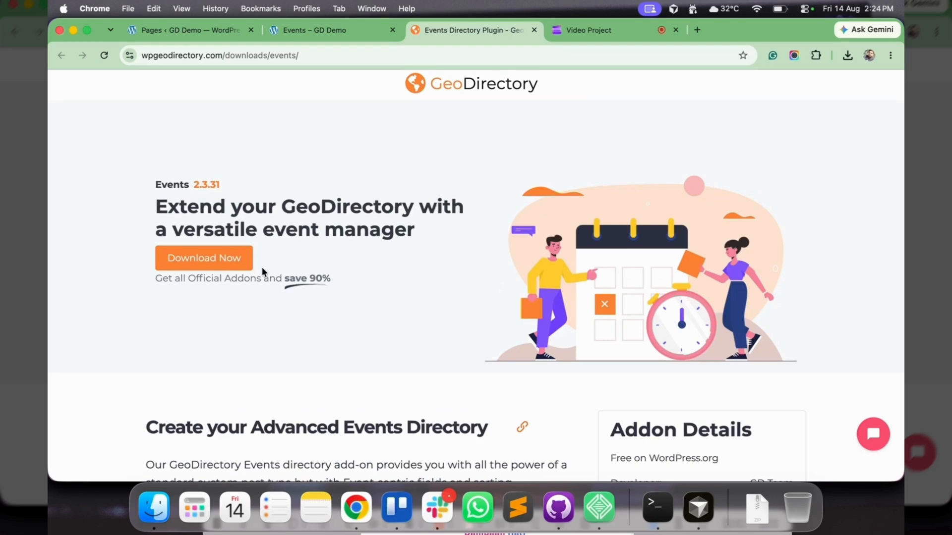
Go to the GD Demo site's WordPress plugin administration and open the form for uploading a plugin archive
{"action": "left_click", "coordinate": [189, 30]}
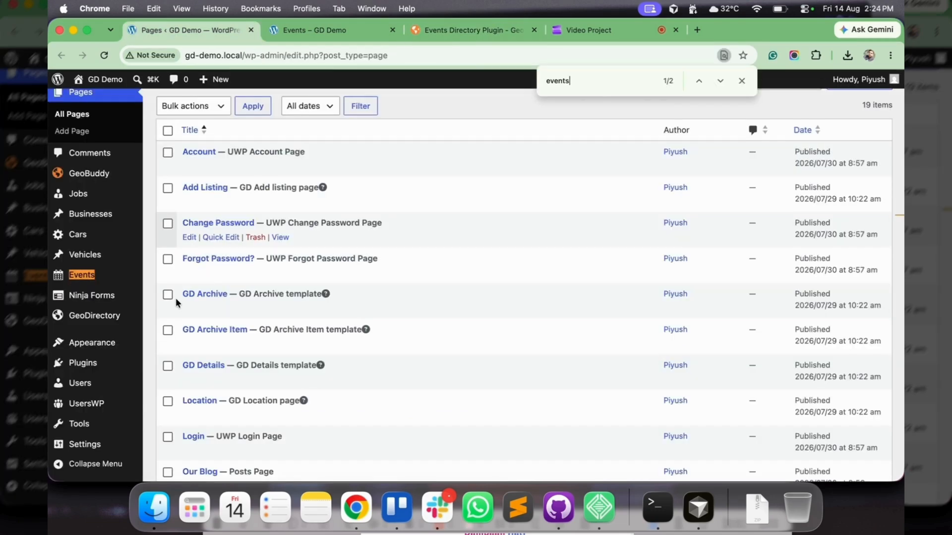
{"action": "scroll", "coordinate": [176, 298], "scroll_direction": "down", "scroll_amount": 3}
{"action": "left_click", "coordinate": [88, 366]}
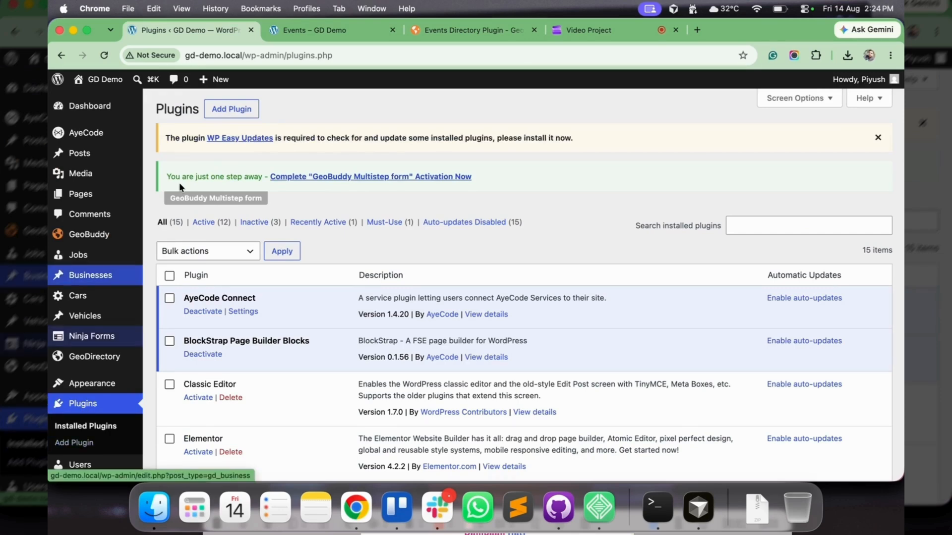
{"action": "left_click", "coordinate": [232, 109]}
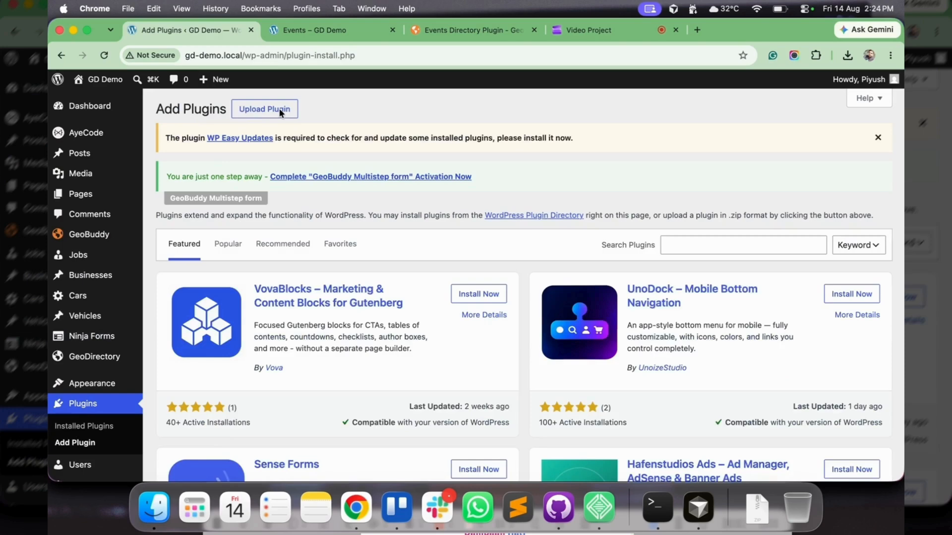
{"action": "left_click", "coordinate": [274, 113]}
Install the plugin from events-for-geodirectory.2.3.31.zip, activate it and locate Events for GeoDirectory among the installed plugins
{"action": "left_click", "coordinate": [431, 304]}
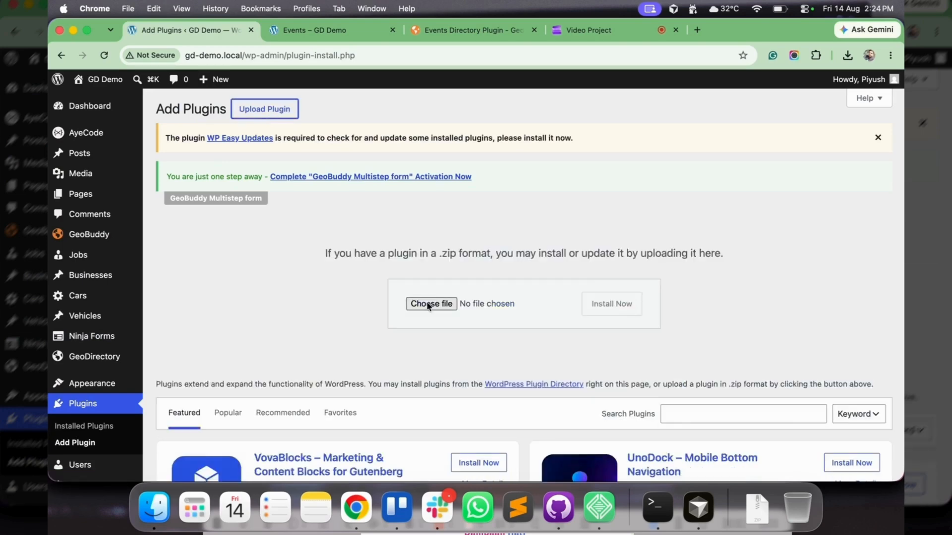
{"action": "left_click", "coordinate": [230, 165]}
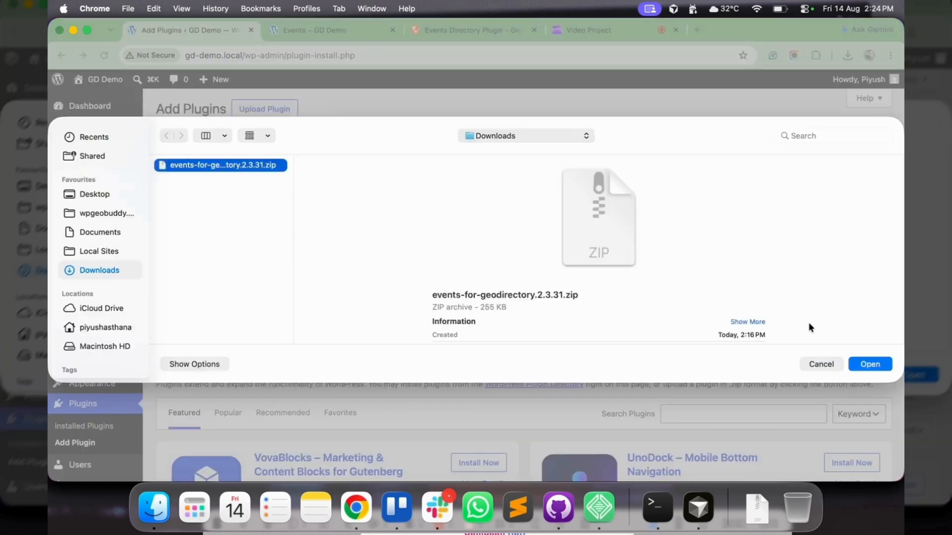
{"action": "left_click", "coordinate": [869, 366]}
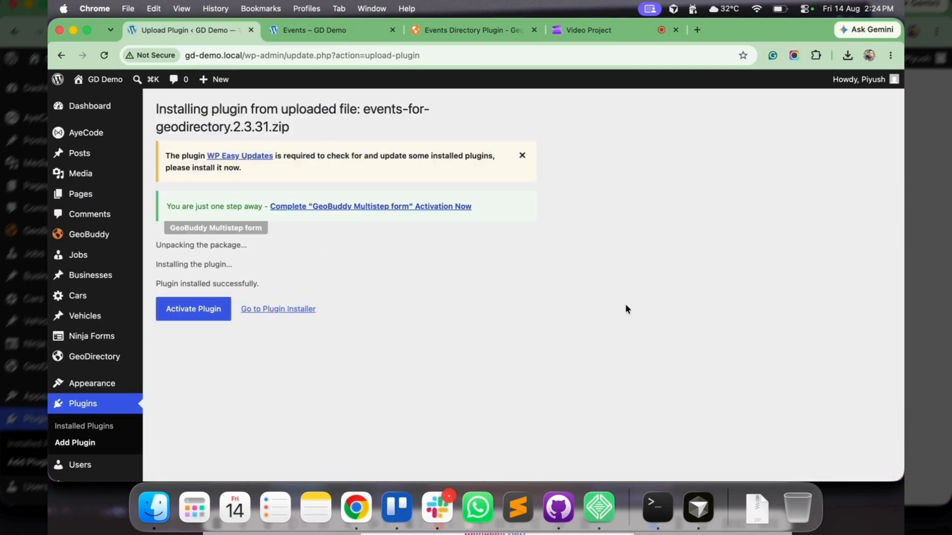
{"action": "left_click", "coordinate": [194, 309]}
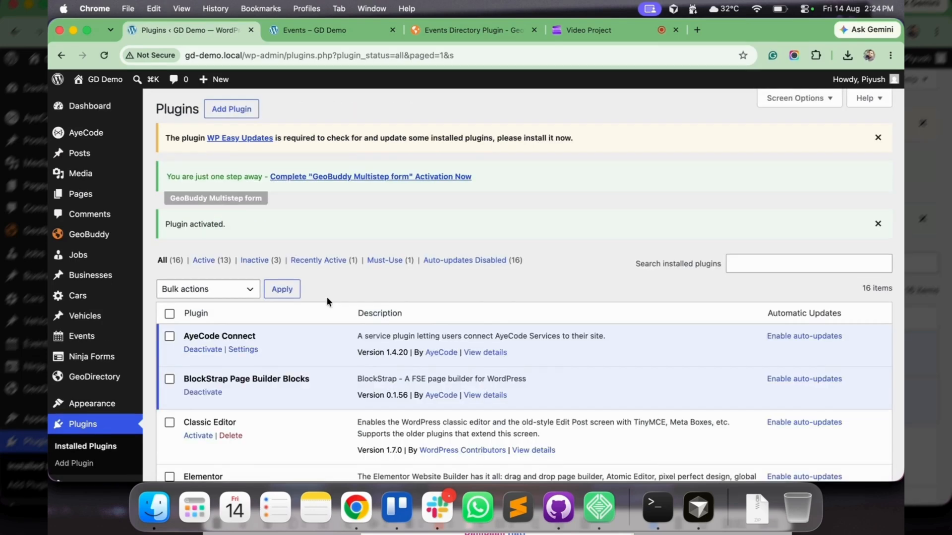
{"action": "scroll", "coordinate": [298, 298], "scroll_direction": "down", "scroll_amount": 5}
{"action": "left_click_drag", "start_coordinate": [281, 289], "coordinate": [176, 289]}
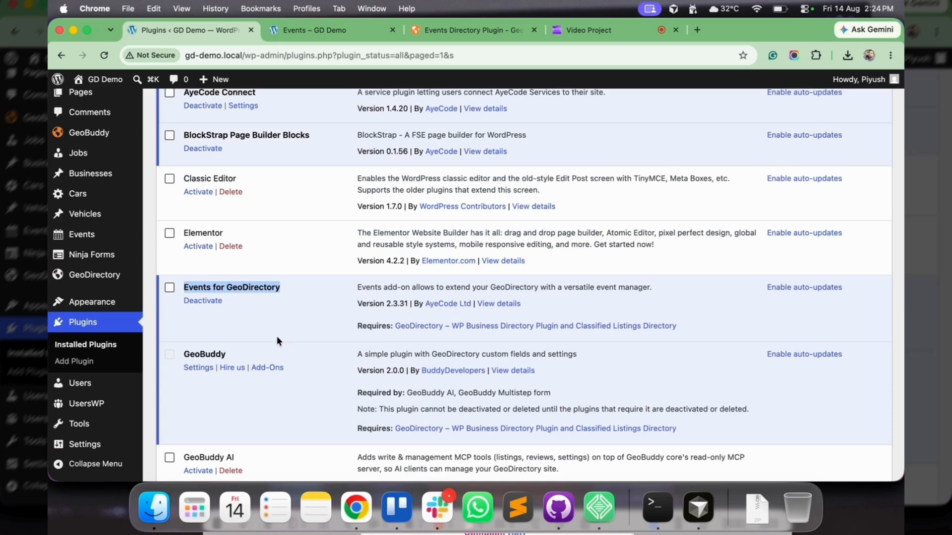
Open the Events section of the GeoDirectory settings and show its advanced options
{"action": "mouse_move", "coordinate": [95, 275]}
{"action": "left_click", "coordinate": [159, 295]}
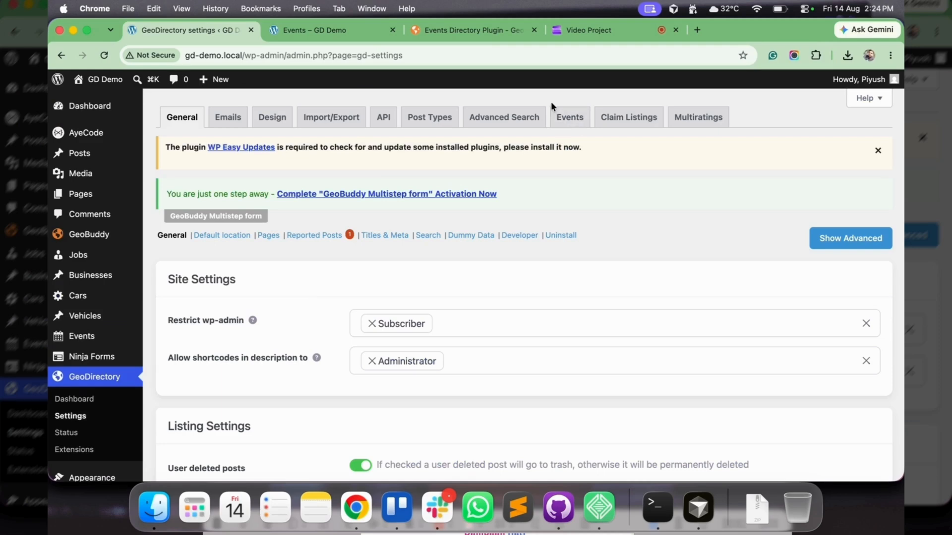
{"action": "left_click", "coordinate": [567, 117]}
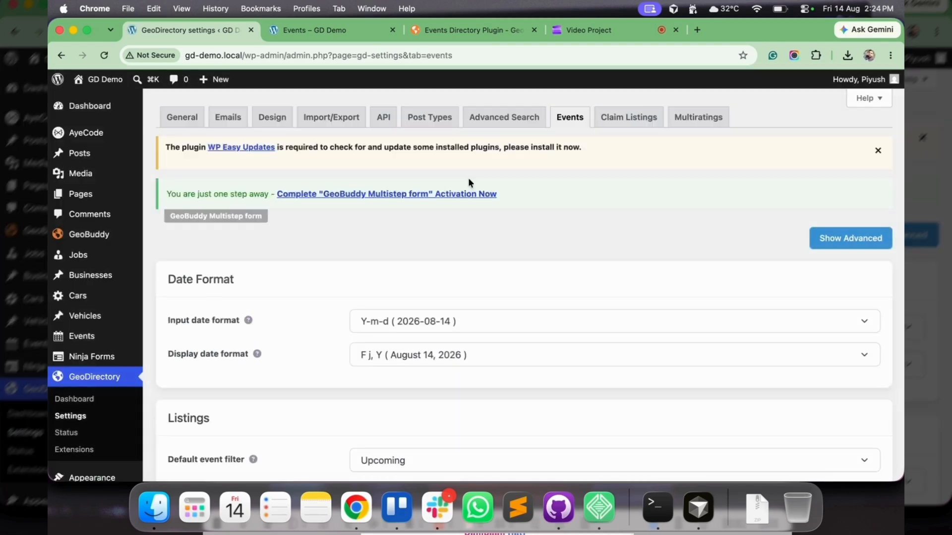
{"action": "scroll", "coordinate": [461, 218], "scroll_direction": "down", "scroll_amount": 2}
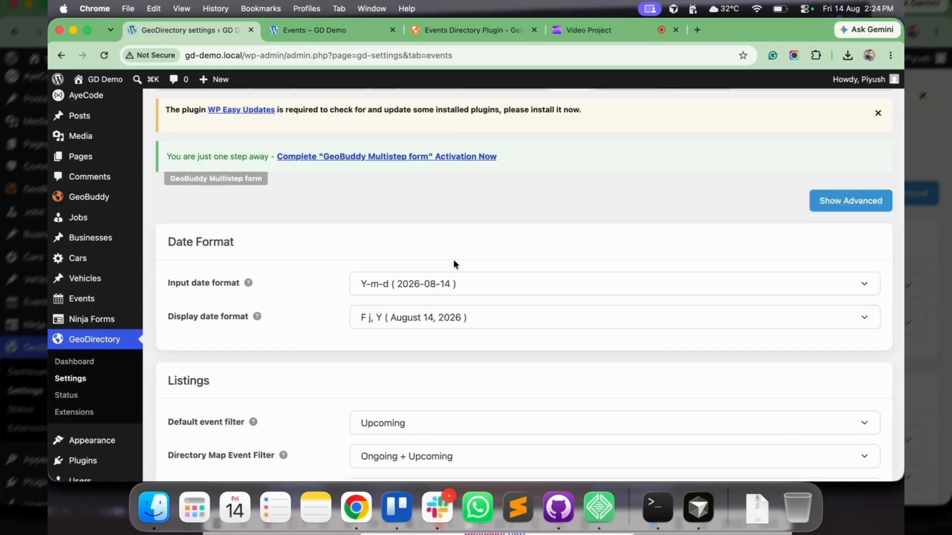
{"action": "scroll", "coordinate": [453, 259], "scroll_direction": "down", "scroll_amount": 2}
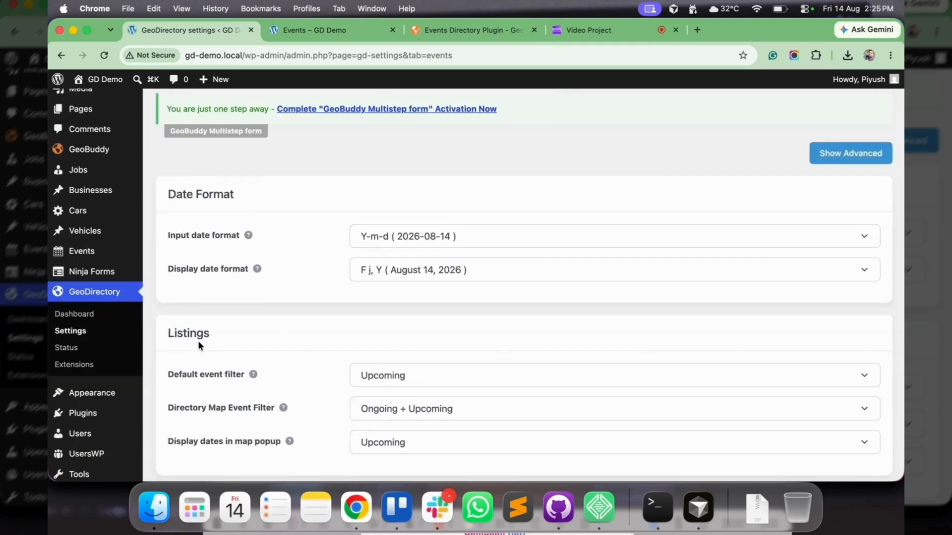
{"action": "scroll", "coordinate": [200, 346], "scroll_direction": "down", "scroll_amount": 2}
{"action": "scroll", "coordinate": [201, 346], "scroll_direction": "up", "scroll_amount": 3}
{"action": "left_click", "coordinate": [845, 179]}
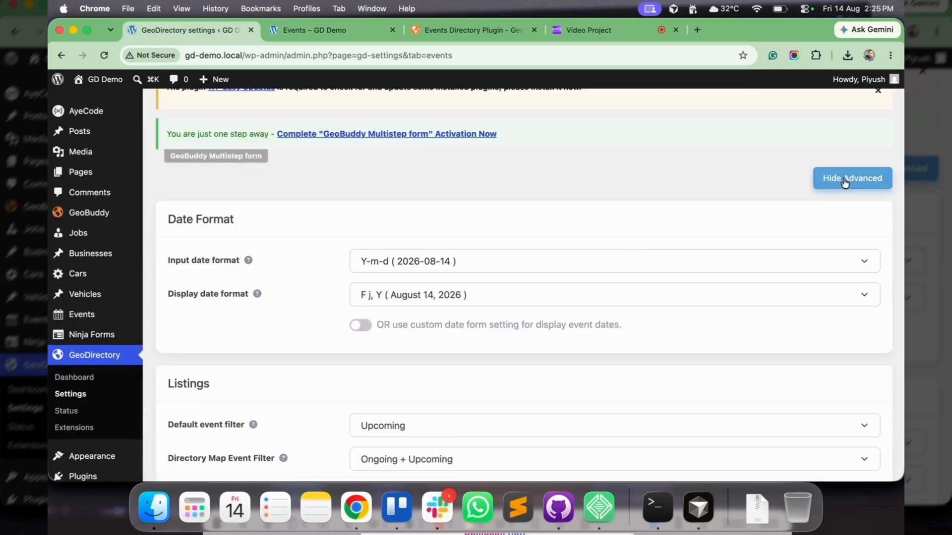
Check the input and display date format choices, and enable the custom date format setting for displaying event dates
{"action": "scroll", "coordinate": [554, 189], "scroll_direction": "down", "scroll_amount": 3}
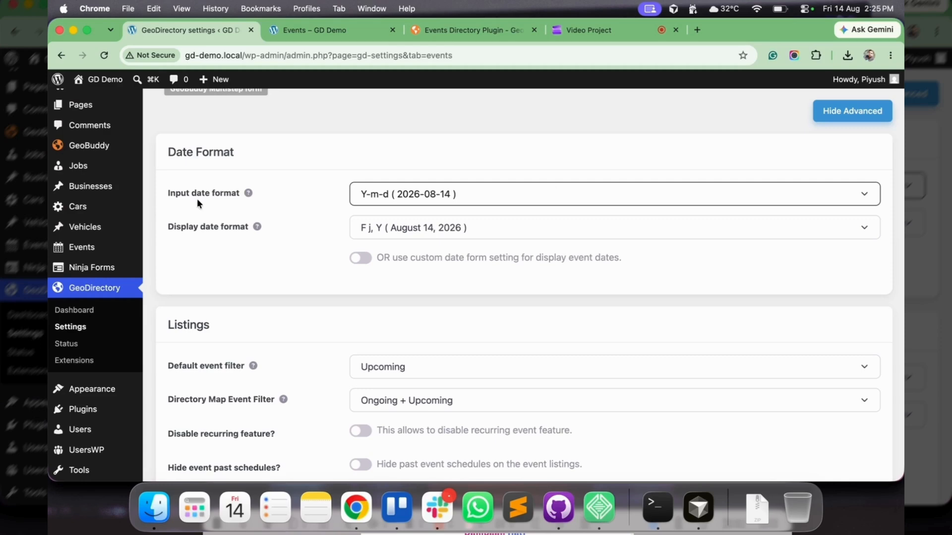
{"action": "left_click_drag", "start_coordinate": [186, 196], "coordinate": [249, 191]}
{"action": "left_click", "coordinate": [249, 233]}
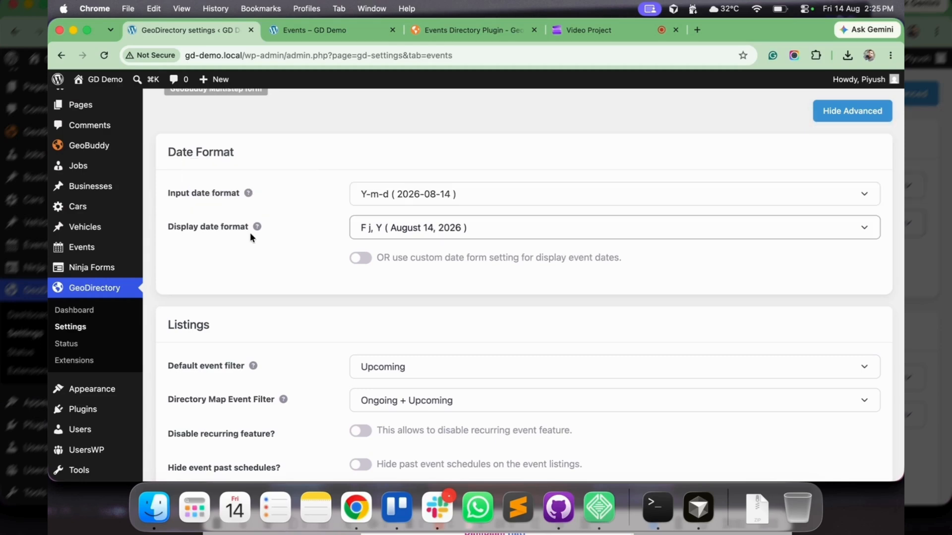
{"action": "left_click", "coordinate": [390, 195]}
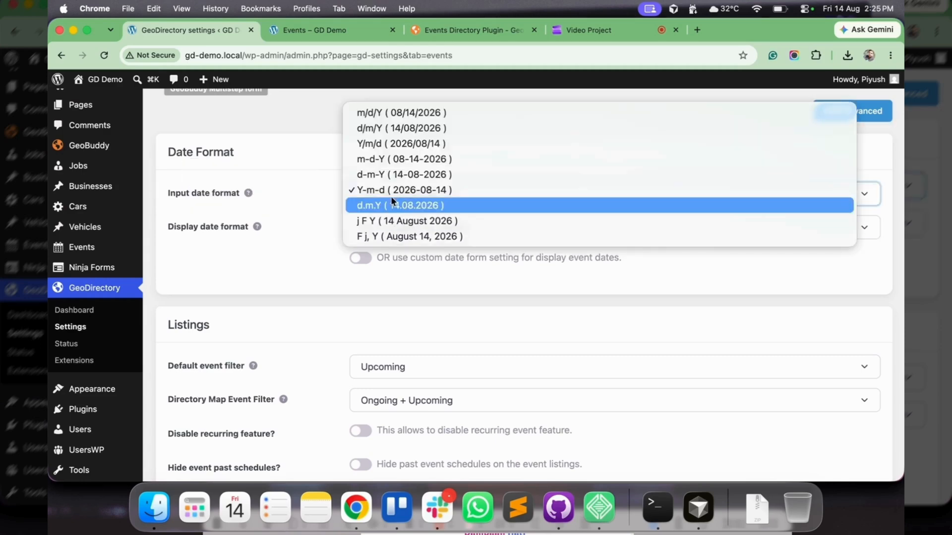
{"action": "key", "text": "Escape"}
{"action": "left_click", "coordinate": [397, 234]}
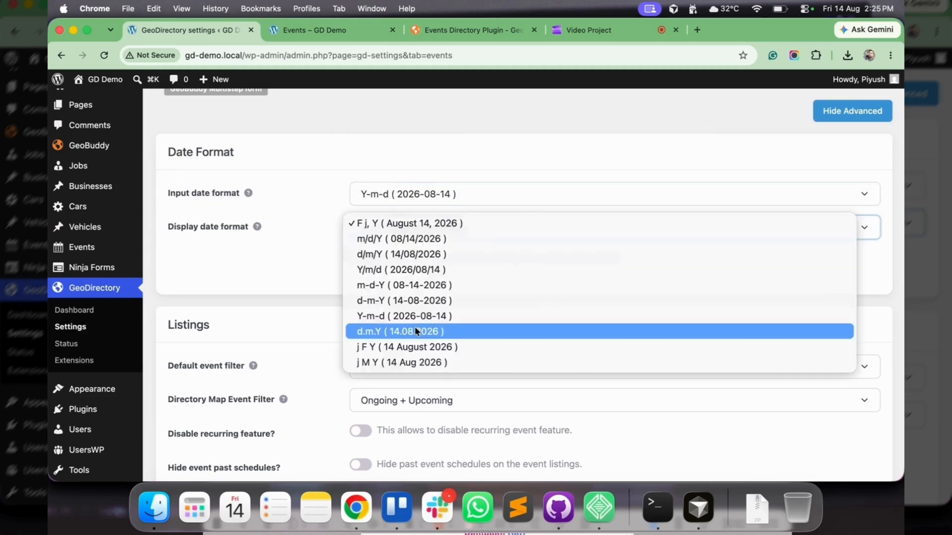
{"action": "key", "text": "Escape"}
{"action": "left_click", "coordinate": [361, 258]}
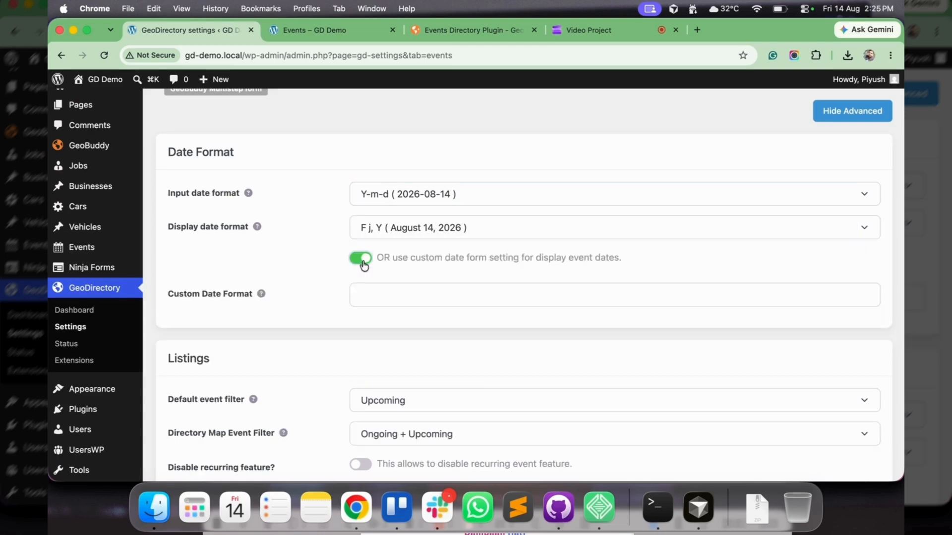
{"action": "left_click", "coordinate": [383, 295]}
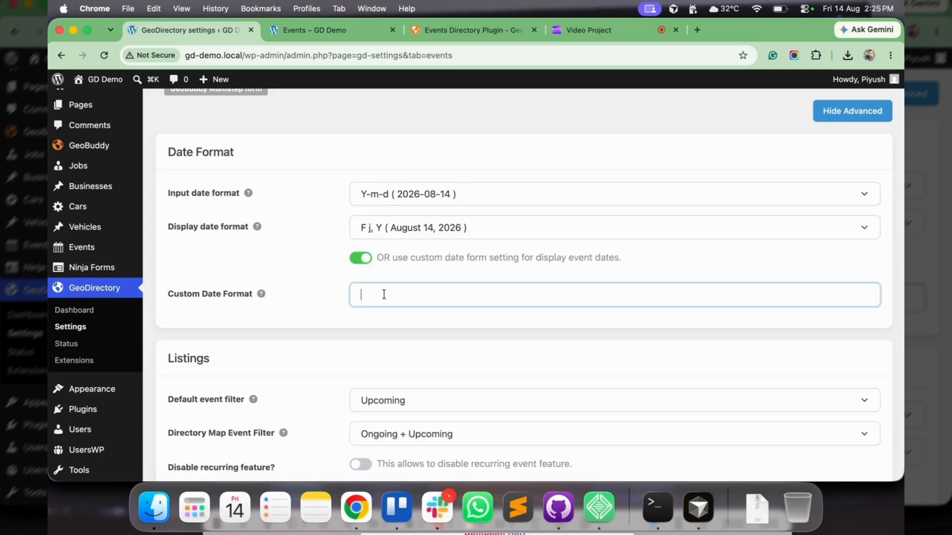
Examine the Listings options of the event settings, from the default event filter to the display dates in map popup
{"action": "scroll", "coordinate": [384, 295], "scroll_direction": "down", "scroll_amount": 5}
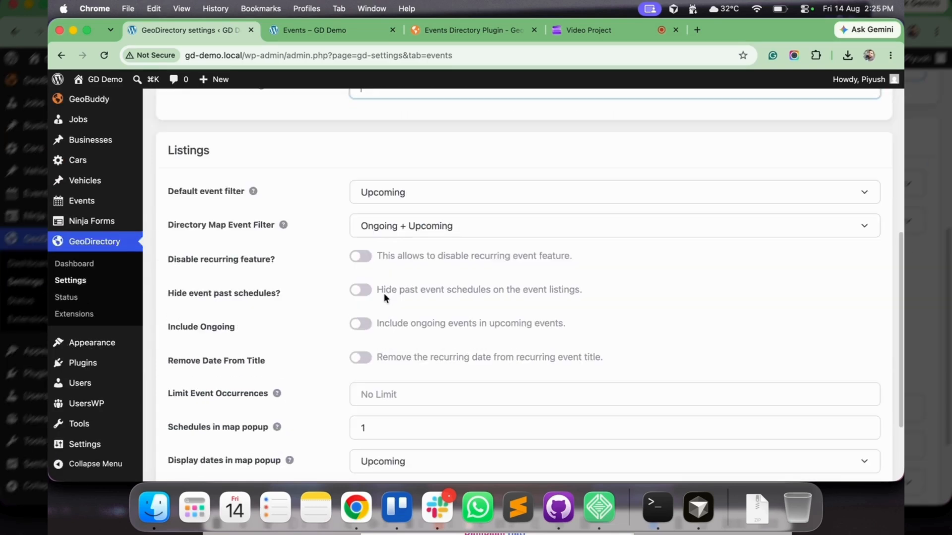
{"action": "left_click_drag", "start_coordinate": [187, 192], "coordinate": [235, 193]}
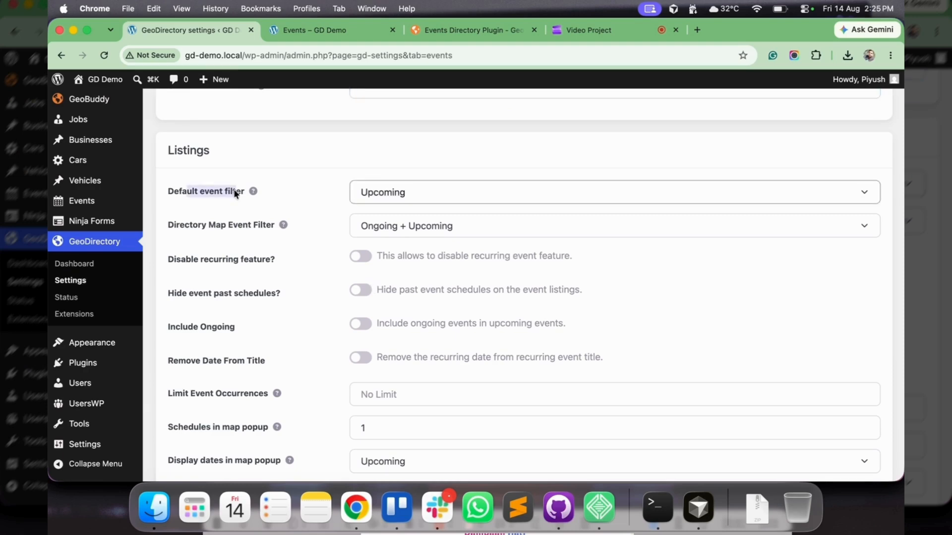
{"action": "left_click_drag", "start_coordinate": [184, 225], "coordinate": [274, 228]}
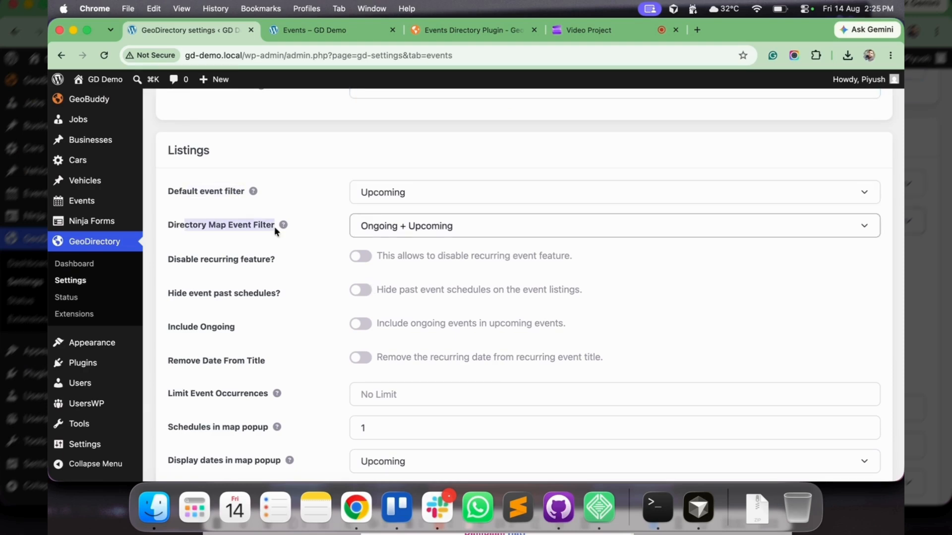
{"action": "scroll", "coordinate": [273, 227], "scroll_direction": "down", "scroll_amount": 2}
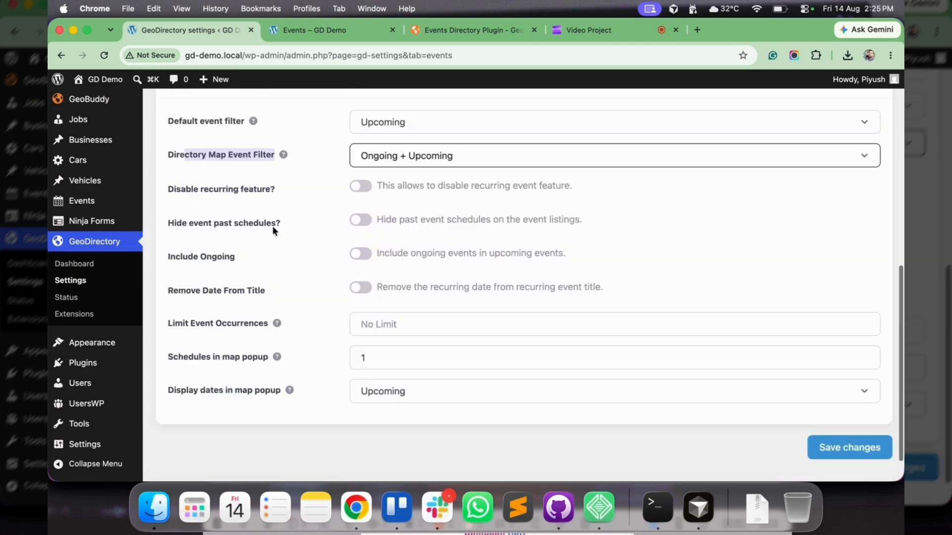
{"action": "scroll", "coordinate": [273, 229], "scroll_direction": "down", "scroll_amount": 1}
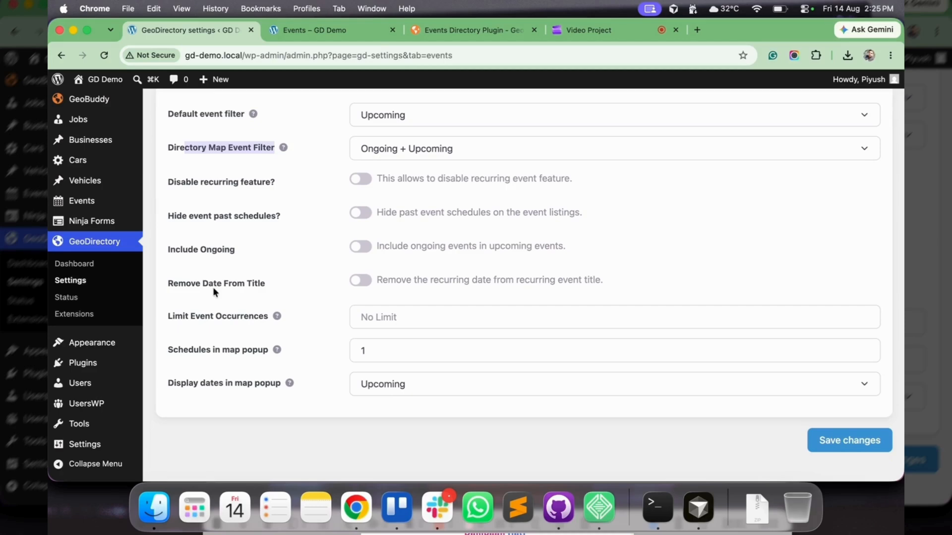
{"action": "left_click_drag", "start_coordinate": [213, 287], "coordinate": [260, 288]}
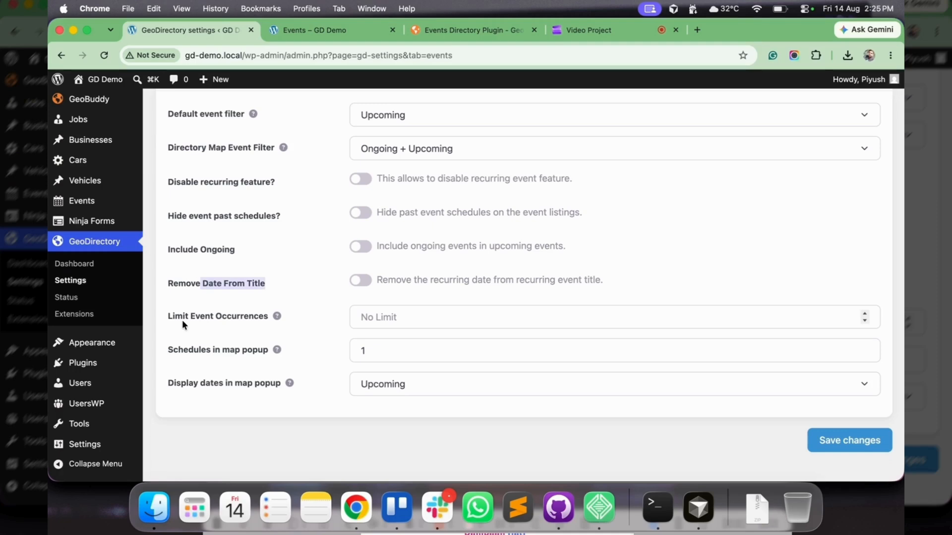
{"action": "left_click_drag", "start_coordinate": [183, 321], "coordinate": [261, 324]}
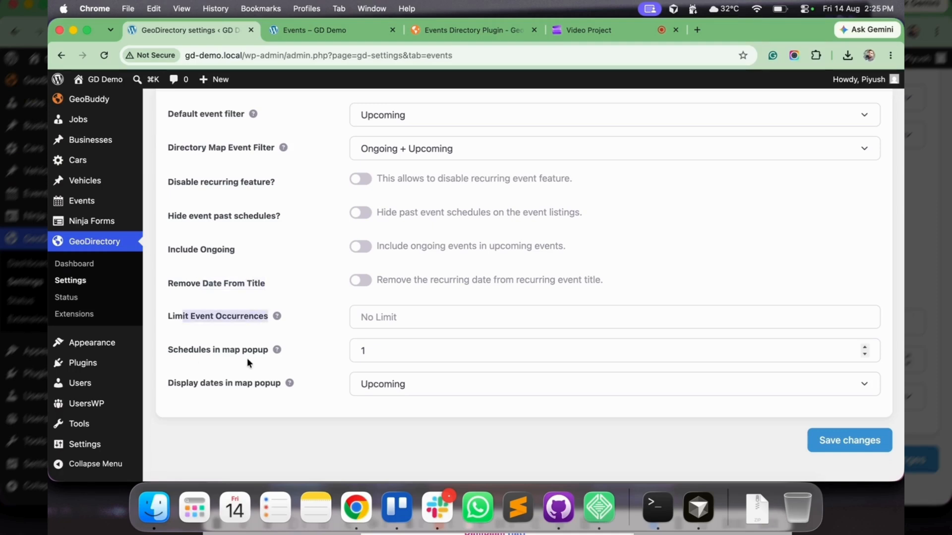
{"action": "left_click_drag", "start_coordinate": [176, 386], "coordinate": [279, 387]}
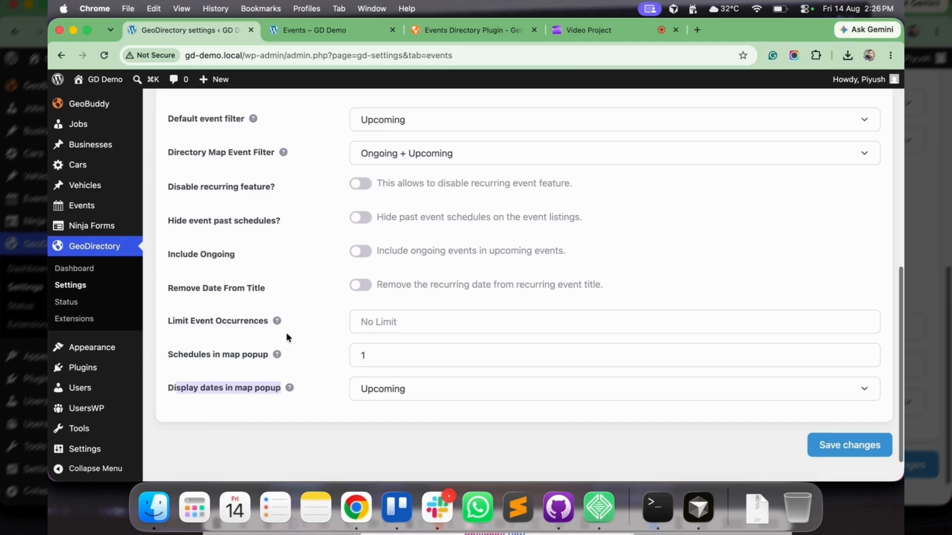
{"action": "scroll", "coordinate": [282, 356], "scroll_direction": "up", "scroll_amount": 15}
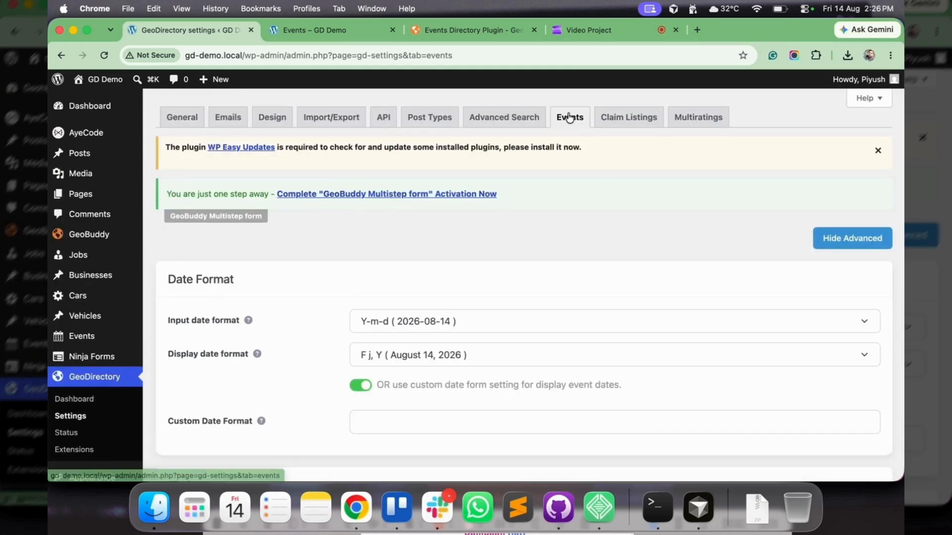
Open the Events post list in the site's administration and look through it
{"action": "mouse_move", "coordinate": [124, 337]}
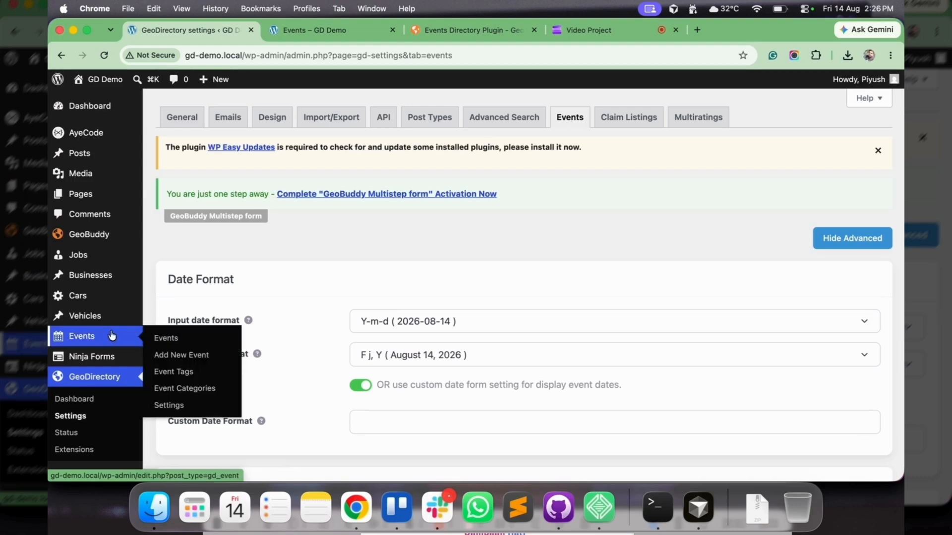
{"action": "left_click", "coordinate": [175, 339]}
{"action": "scroll", "coordinate": [175, 339], "scroll_direction": "down", "scroll_amount": 3}
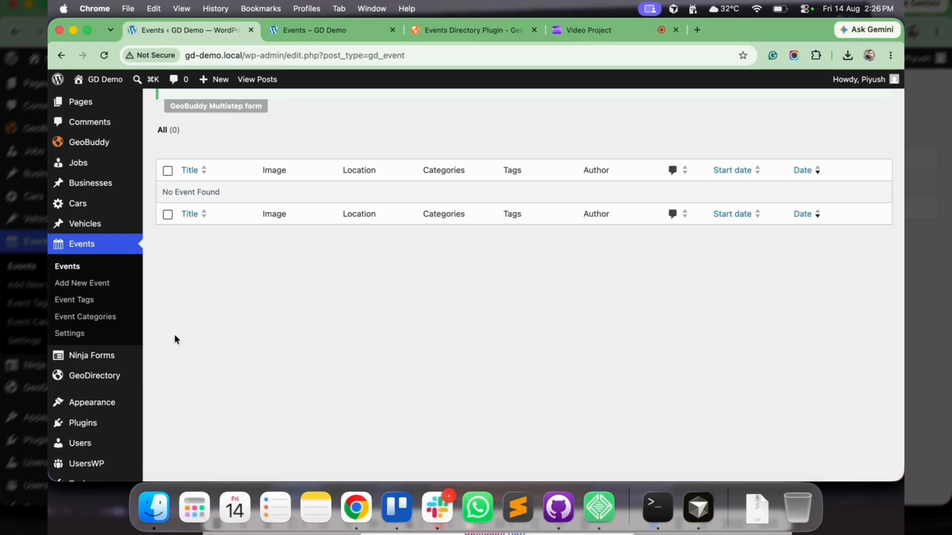
Open the Events post type settings and examine the available custom fields and the add listing form
{"action": "left_click", "coordinate": [63, 333]}
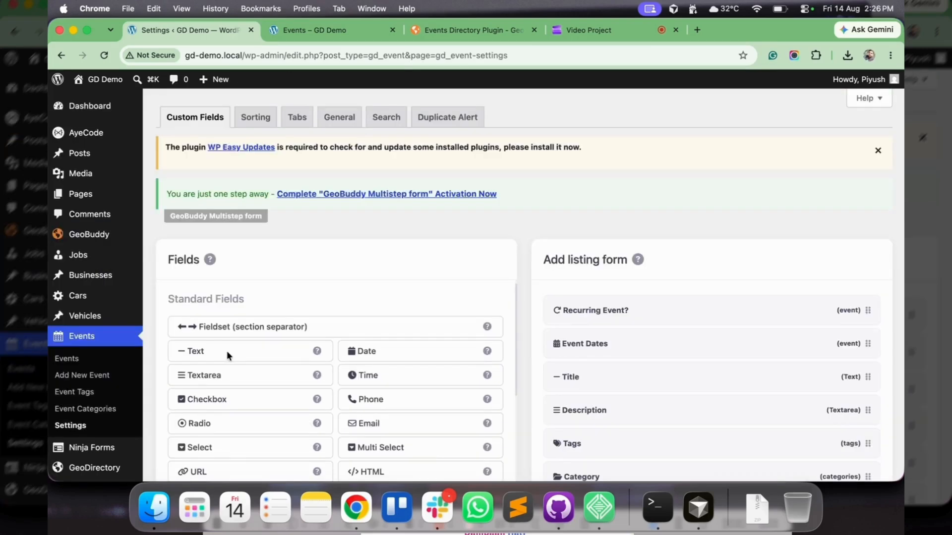
{"action": "scroll", "coordinate": [346, 230], "scroll_direction": "down", "scroll_amount": 2}
{"action": "scroll", "coordinate": [382, 322], "scroll_direction": "down", "scroll_amount": 3}
{"action": "scroll", "coordinate": [580, 295], "scroll_direction": "down", "scroll_amount": 3}
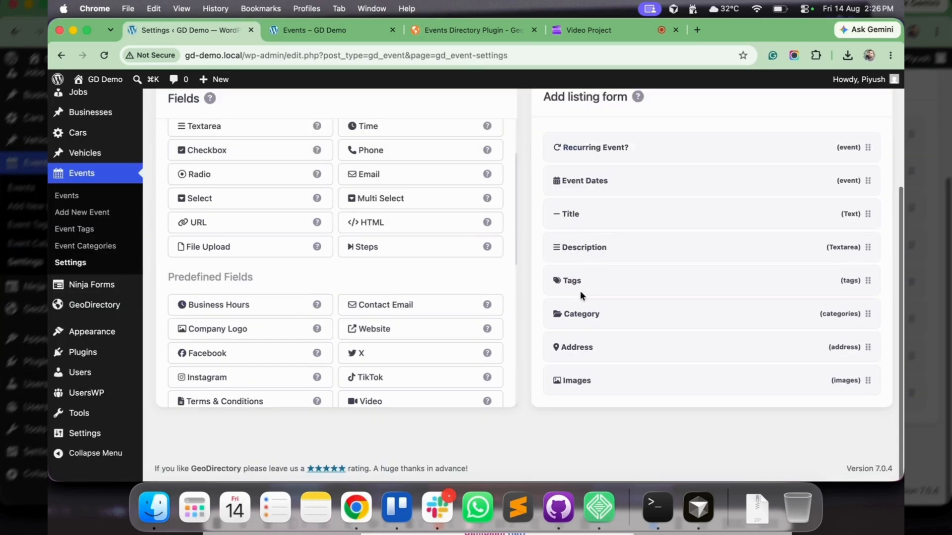
{"action": "scroll", "coordinate": [580, 290], "scroll_direction": "up", "scroll_amount": 5}
Review the sorting options and the event tabs configured for the Events post type
{"action": "left_click", "coordinate": [256, 117]}
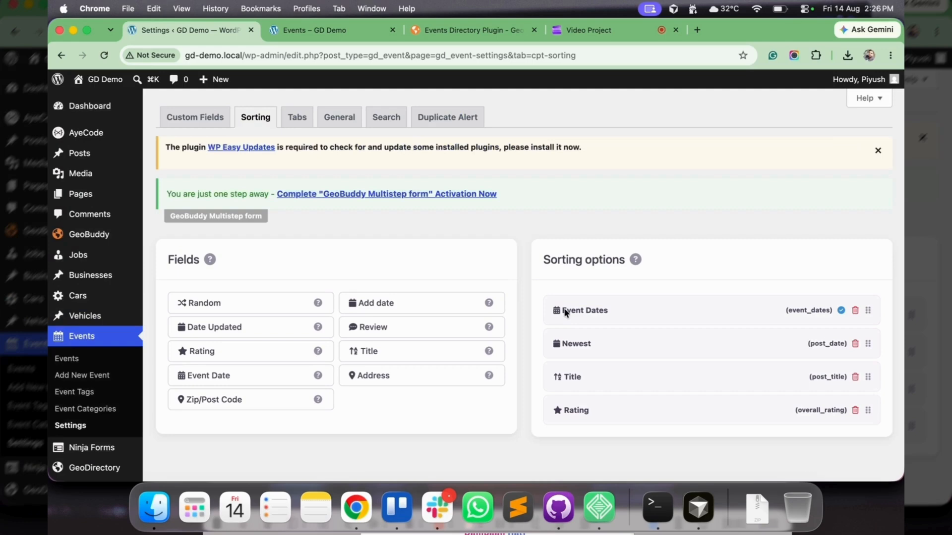
{"action": "left_click", "coordinate": [297, 117]}
{"action": "scroll", "coordinate": [375, 251], "scroll_direction": "down", "scroll_amount": 1}
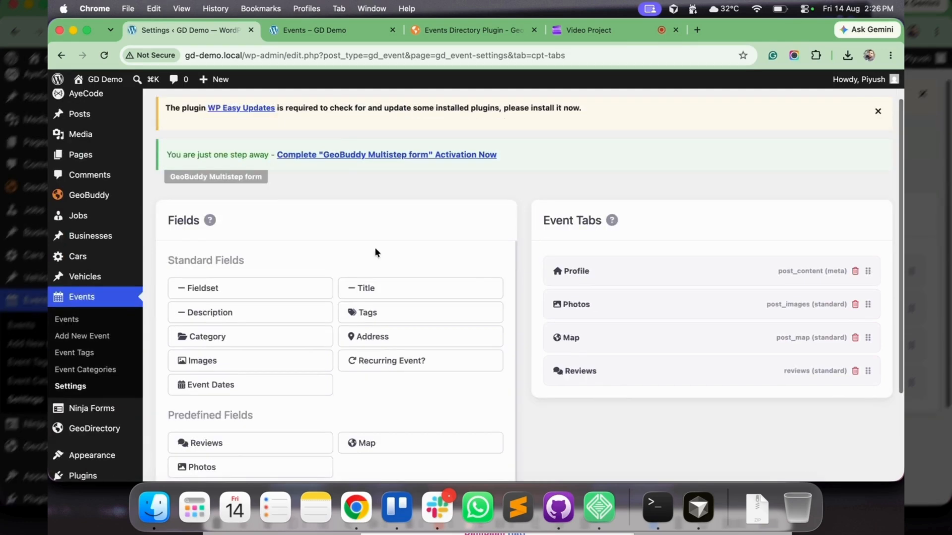
{"action": "scroll", "coordinate": [367, 228], "scroll_direction": "up", "scroll_amount": 1}
Open the general settings of the Events post type, show the advanced options and review the post type and author page settings
{"action": "left_click", "coordinate": [339, 117]}
{"action": "scroll", "coordinate": [382, 314], "scroll_direction": "down", "scroll_amount": 1}
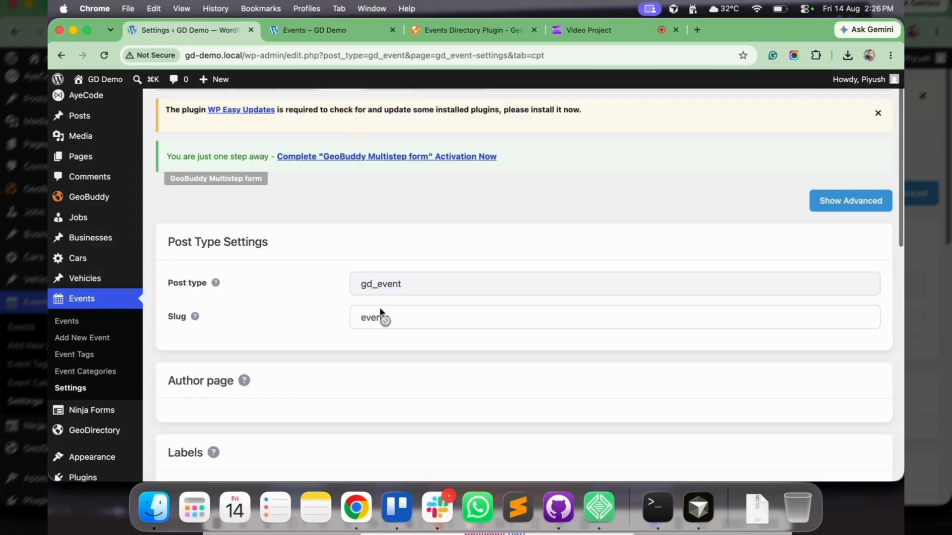
{"action": "scroll", "coordinate": [382, 317], "scroll_direction": "down", "scroll_amount": 2}
{"action": "left_click", "coordinate": [846, 151]}
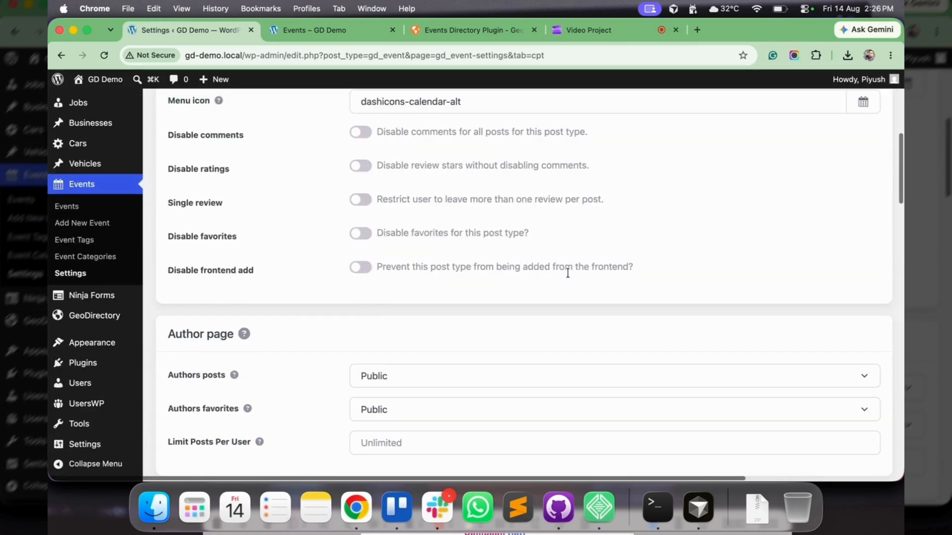
{"action": "scroll", "coordinate": [568, 273], "scroll_direction": "down", "scroll_amount": 6}
{"action": "scroll", "coordinate": [567, 276], "scroll_direction": "up", "scroll_amount": 10}
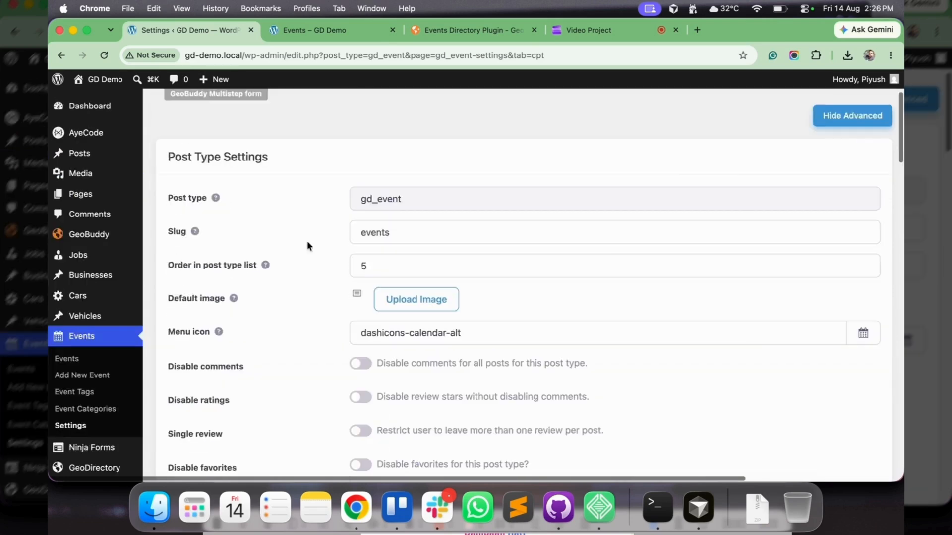
{"action": "scroll", "coordinate": [307, 322], "scroll_direction": "down", "scroll_amount": 3}
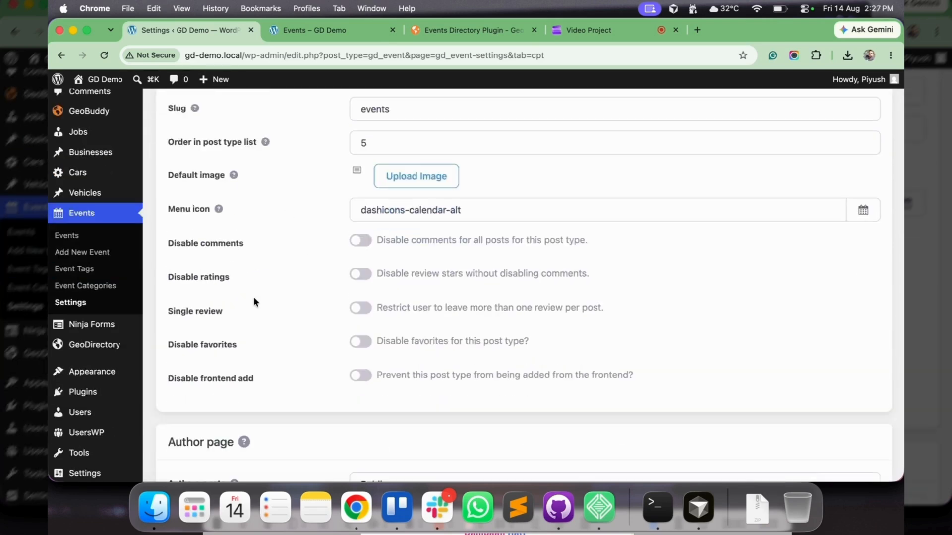
{"action": "scroll", "coordinate": [329, 381], "scroll_direction": "down", "scroll_amount": 5}
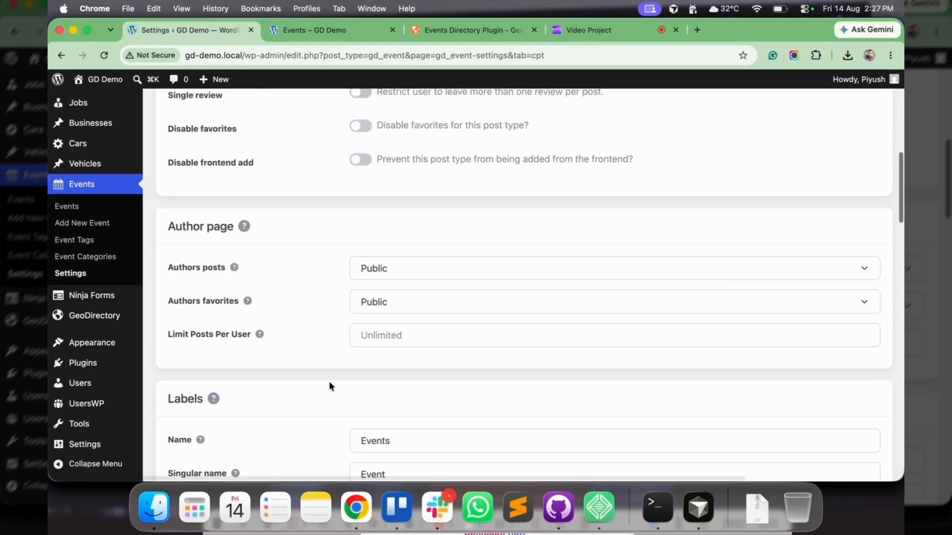
Open the Vehicles post type settings in a separate browser tab and bring up its general settings
{"action": "mouse_move", "coordinate": [83, 164]}
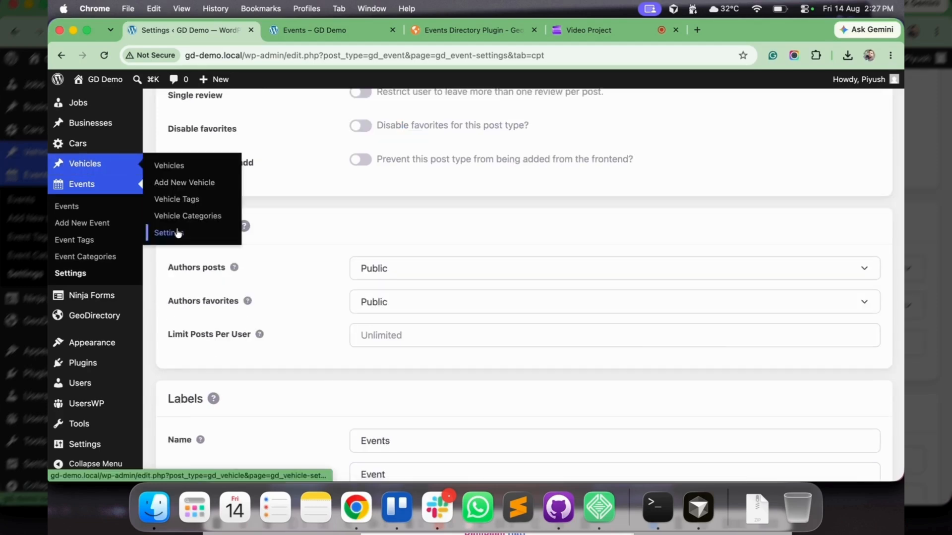
{"action": "left_click", "coordinate": [163, 234], "text": "shift+super"}
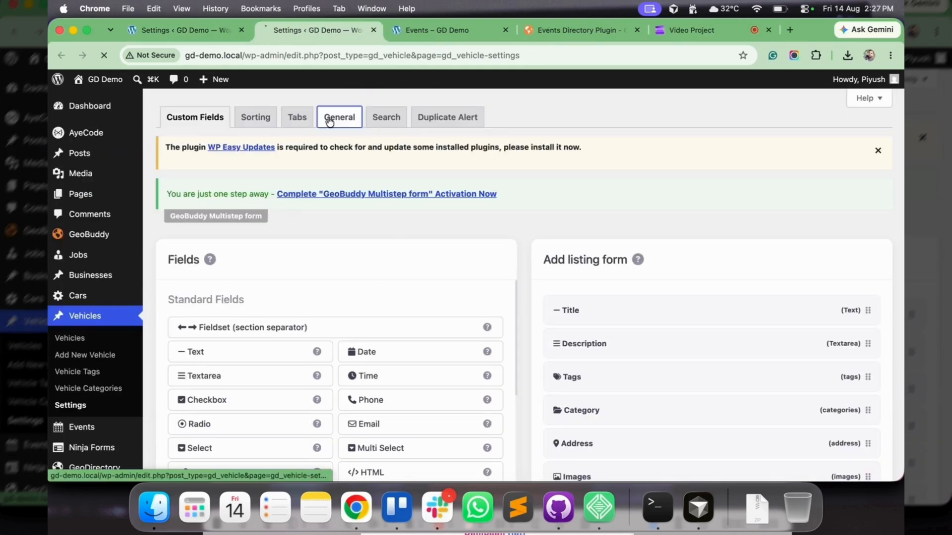
{"action": "left_click", "coordinate": [339, 118]}
{"action": "scroll", "coordinate": [393, 230], "scroll_direction": "down", "scroll_amount": 20}
Return to the Events general settings and review the remaining sections through the template page and Manage Past Events settings
{"action": "left_click", "coordinate": [192, 29]}
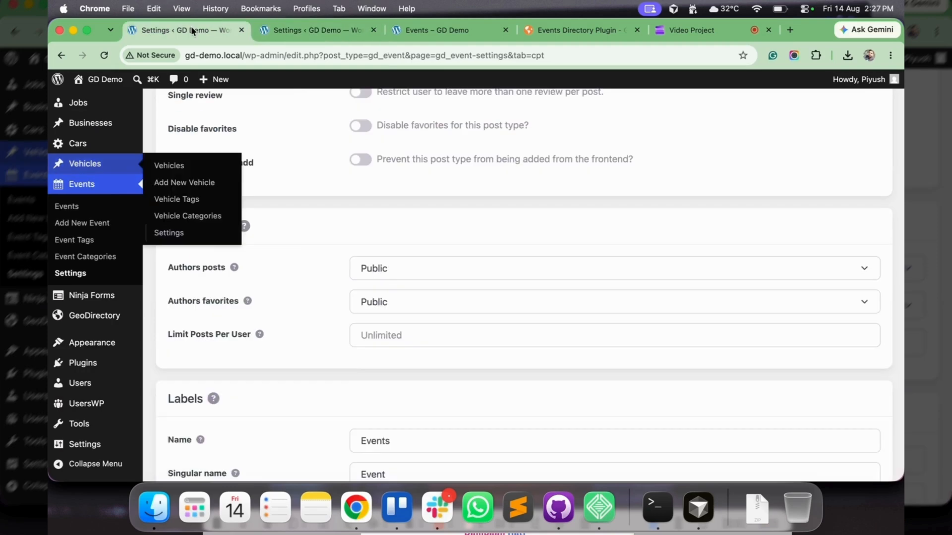
{"action": "scroll", "coordinate": [375, 251], "scroll_direction": "down", "scroll_amount": 2}
{"action": "scroll", "coordinate": [375, 251], "scroll_direction": "down", "scroll_amount": 10}
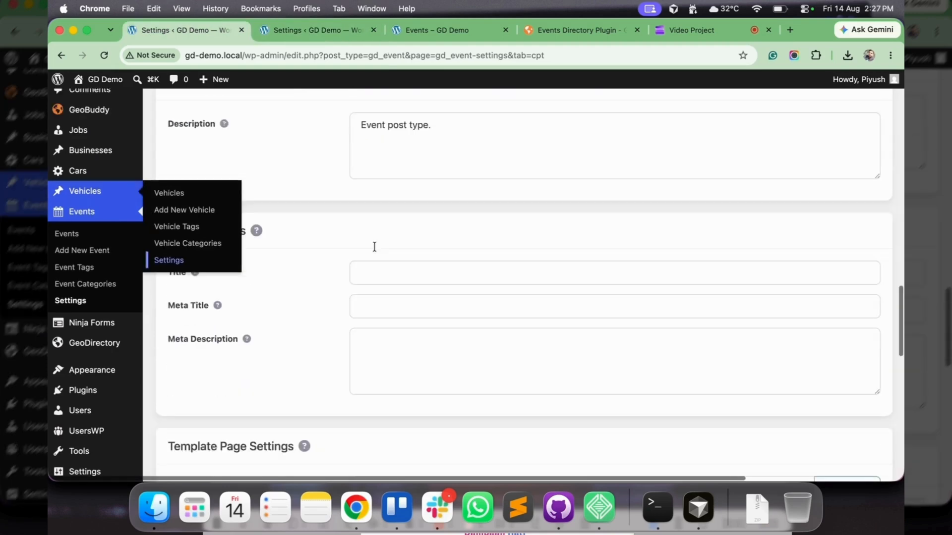
{"action": "scroll", "coordinate": [381, 233], "scroll_direction": "up", "scroll_amount": 1}
{"action": "scroll", "coordinate": [415, 332], "scroll_direction": "down", "scroll_amount": 10}
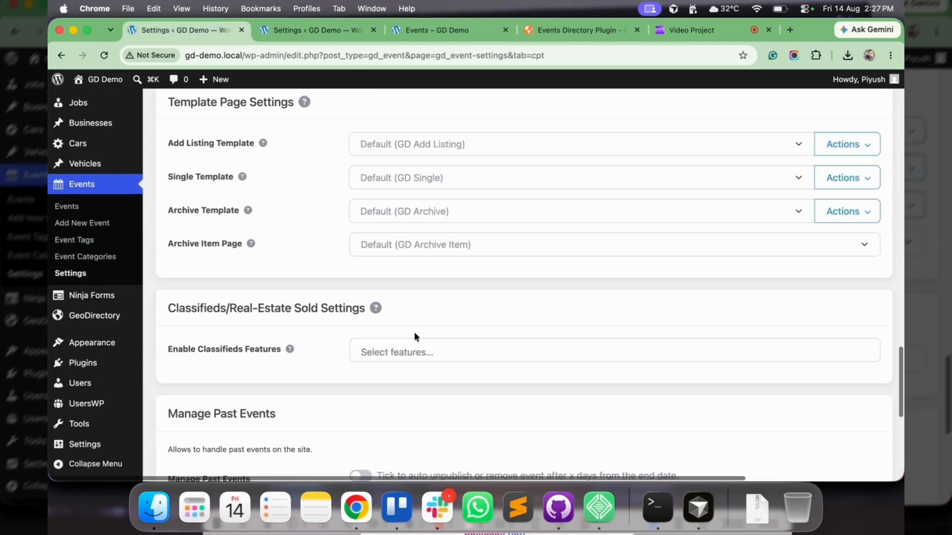
{"action": "scroll", "coordinate": [415, 337], "scroll_direction": "up", "scroll_amount": 15}
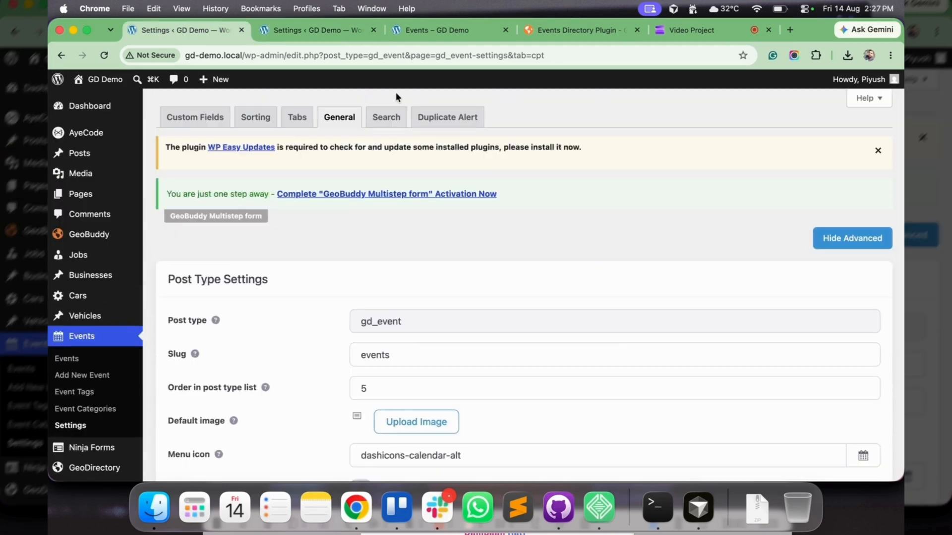
Review the search fields and the duplicate alert settings of the Events post type
{"action": "left_click", "coordinate": [386, 117]}
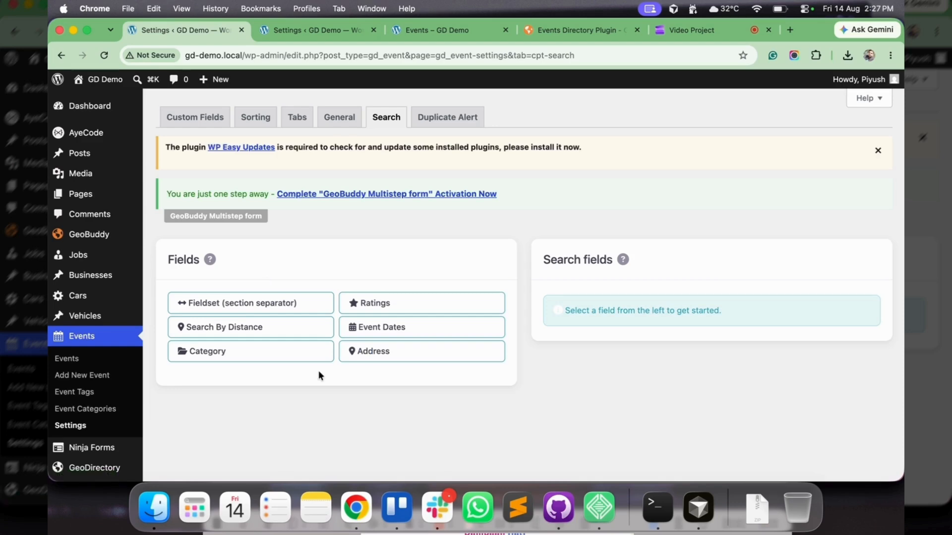
{"action": "left_click", "coordinate": [453, 110]}
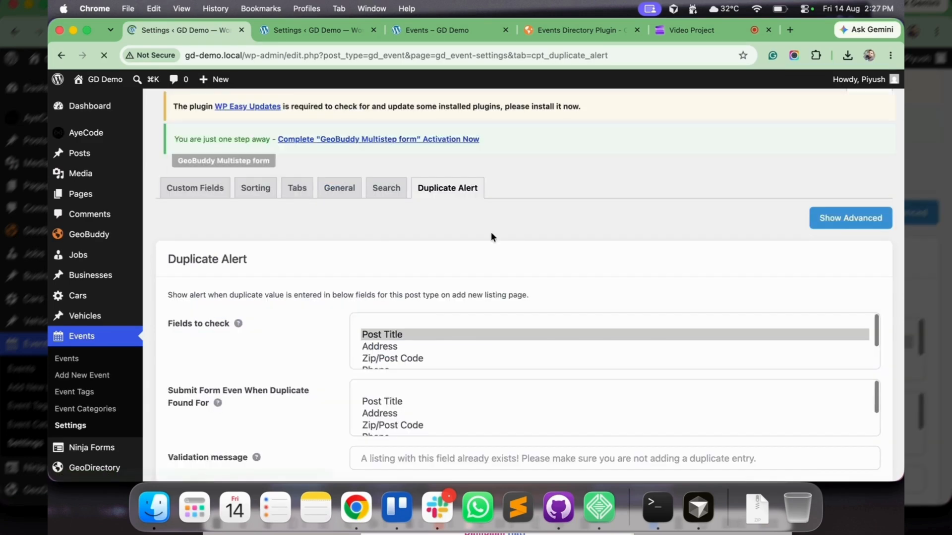
{"action": "scroll", "coordinate": [491, 232], "scroll_direction": "down", "scroll_amount": 2}
{"action": "scroll", "coordinate": [491, 233], "scroll_direction": "up", "scroll_amount": 2}
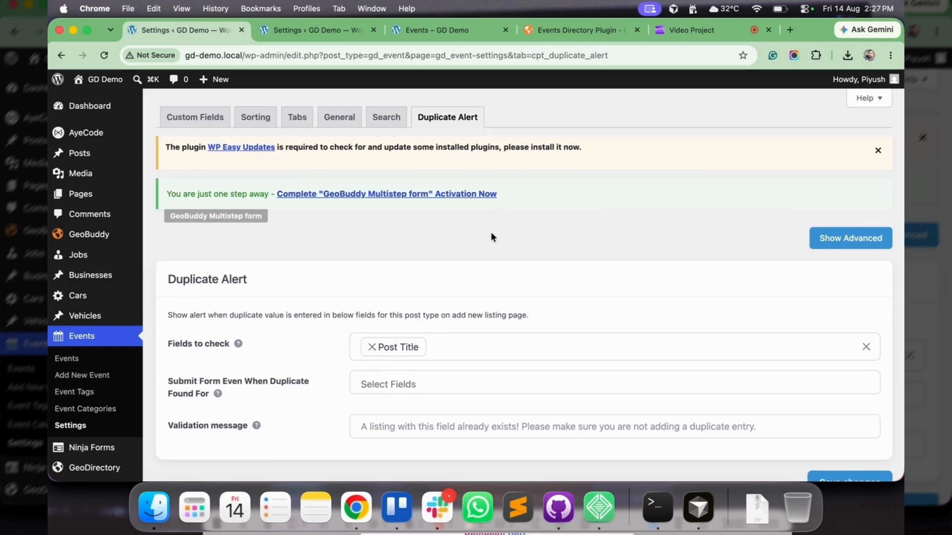
Go back to the Events list and open the form for adding a new event in a separate browser tab
{"action": "left_click", "coordinate": [67, 358]}
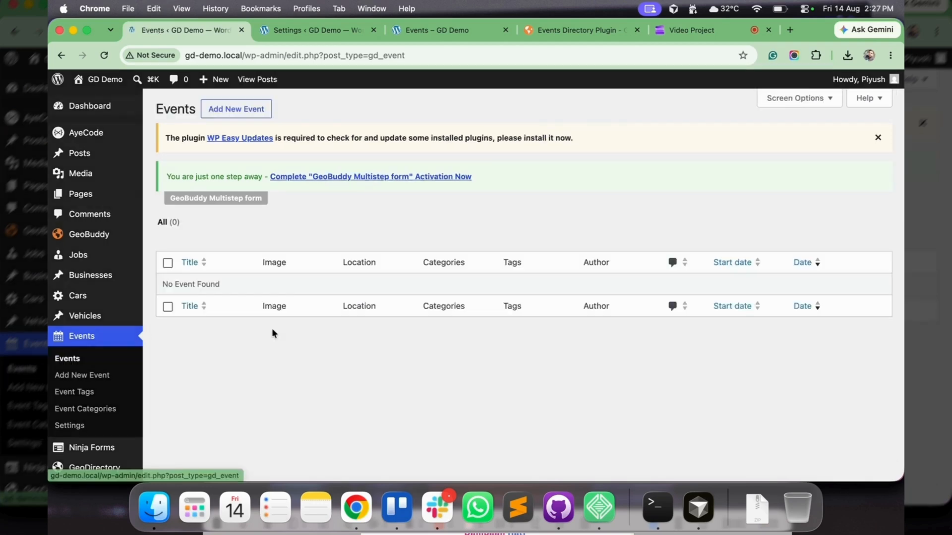
{"action": "left_click", "coordinate": [236, 108], "text": "super"}
{"action": "left_click", "coordinate": [284, 31]}
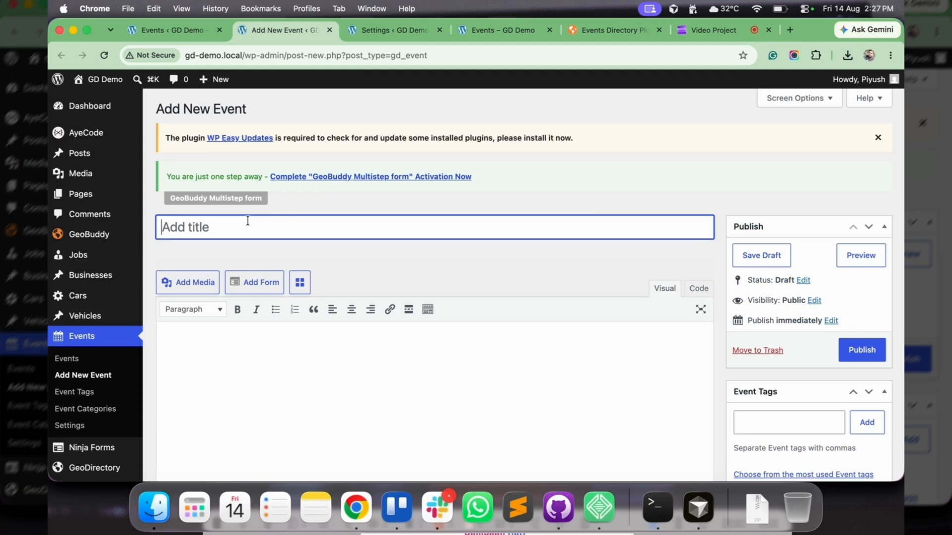
Enter "Geodirectory Test Event" as the new event's title
{"action": "type", "text": "Geodirectory Eve"}
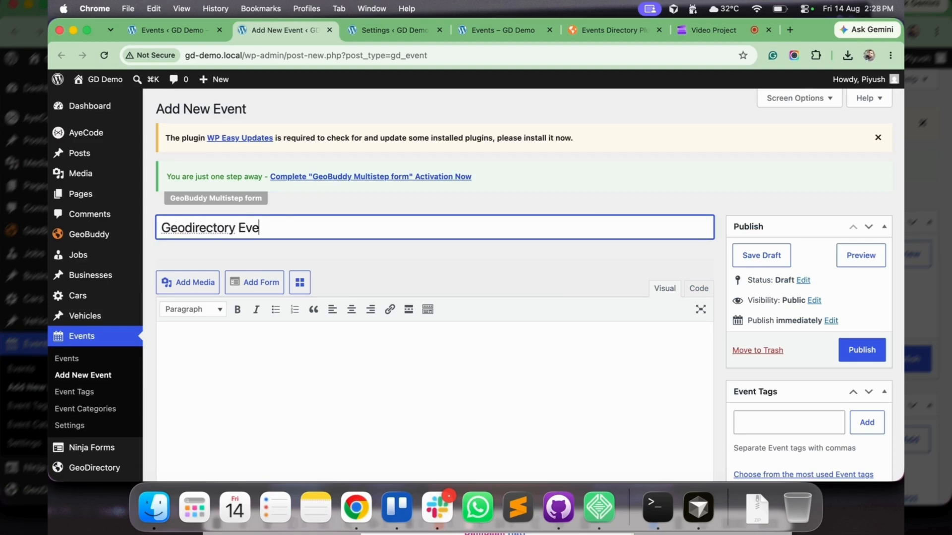
{"action": "key", "text": "BackSpace"}
{"action": "key", "text": "BackSpace"}
{"action": "key", "text": "BackSpace"}
{"action": "key", "text": "BackSpace"}
{"action": "type", "text": "Test Event"}
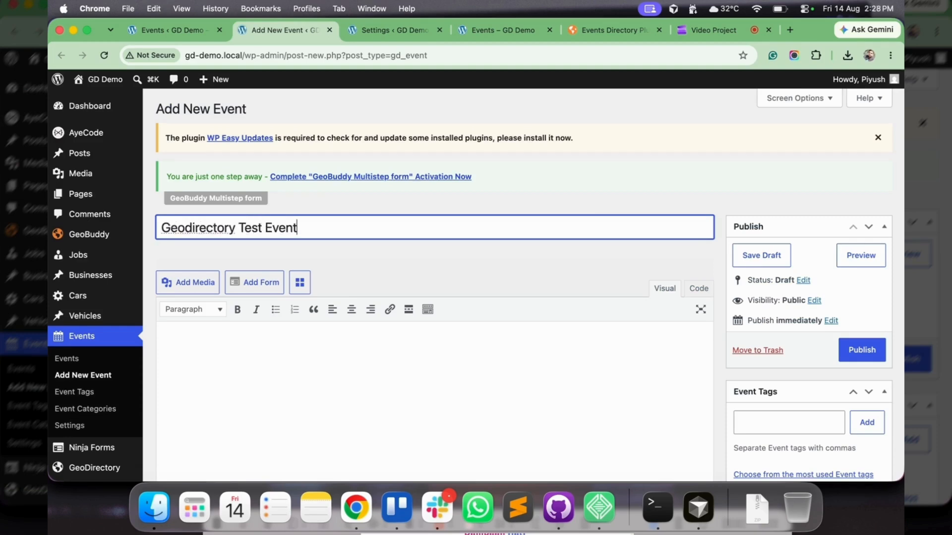
Search Google for "lorem ipsum" in a new browser tab to find placeholder text
{"action": "left_click", "coordinate": [649, 30]}
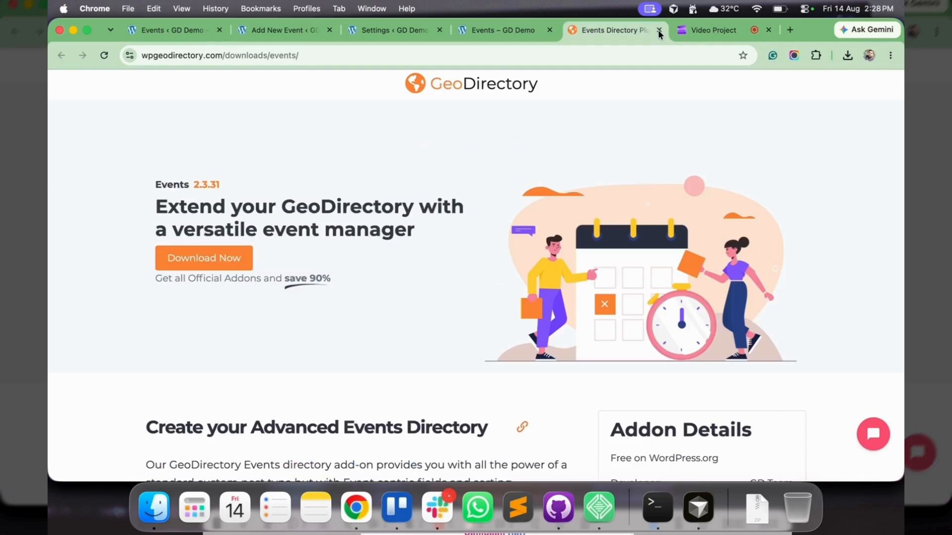
{"action": "left_click", "coordinate": [790, 29]}
{"action": "type", "text": "lorem"}
{"action": "key", "text": "Down"}
{"action": "key", "text": "Return"}
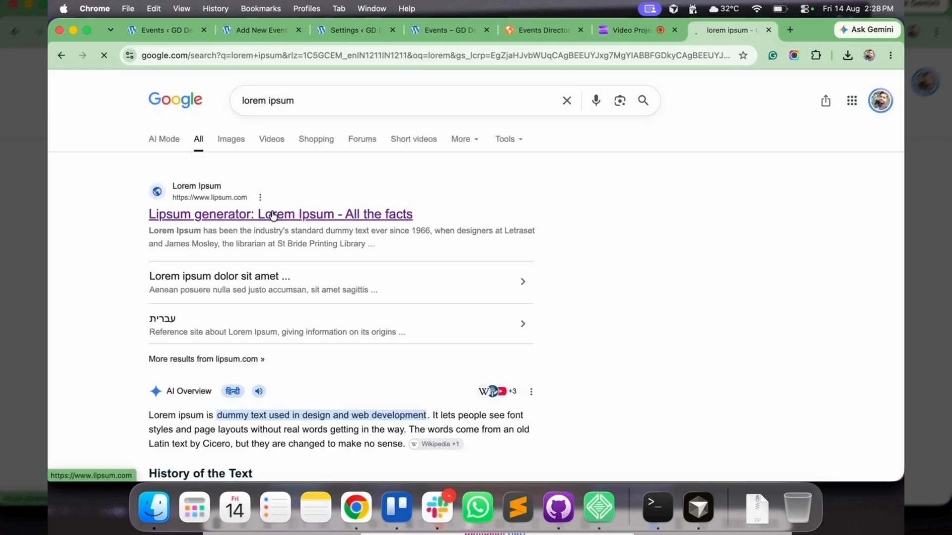
Copy the "What is Lorem Ipsum?" paragraph from lipsum.com and paste it twice as the new event's description
{"action": "left_click", "coordinate": [270, 214]}
{"action": "triple_click", "coordinate": [315, 297]}
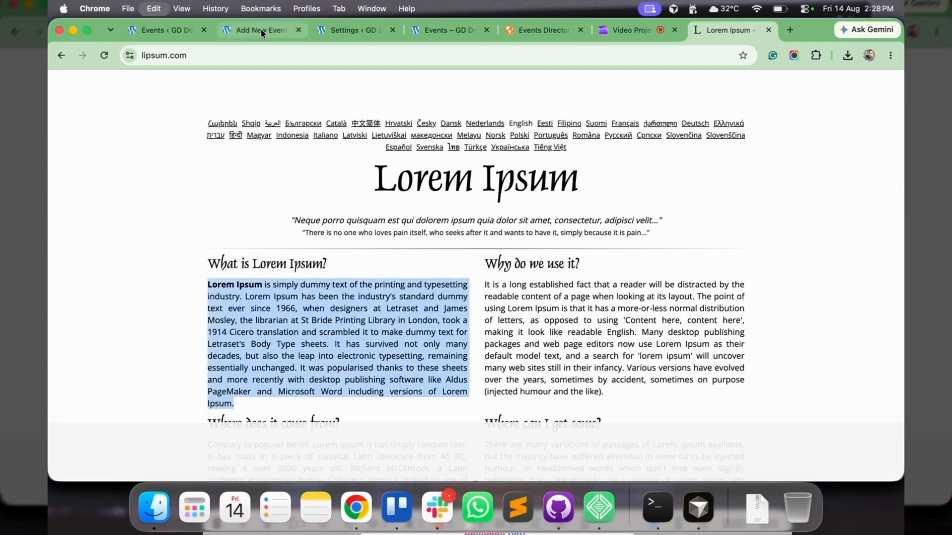
{"action": "left_click", "coordinate": [261, 29]}
Try the recurring event and all-day options in the event information and look at the end date picker
{"action": "scroll", "coordinate": [406, 275], "scroll_direction": "down", "scroll_amount": 5}
{"action": "scroll", "coordinate": [405, 276], "scroll_direction": "down", "scroll_amount": 2}
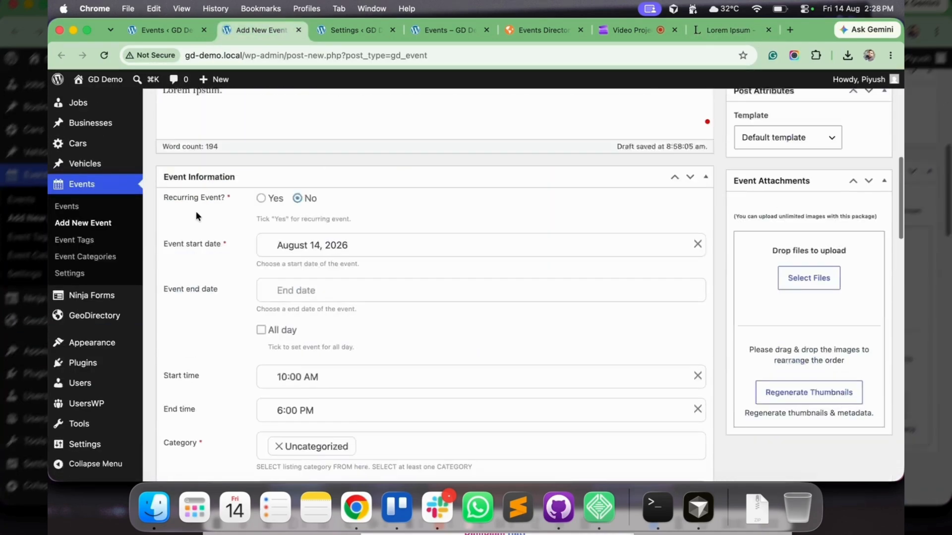
{"action": "left_click", "coordinate": [262, 198]}
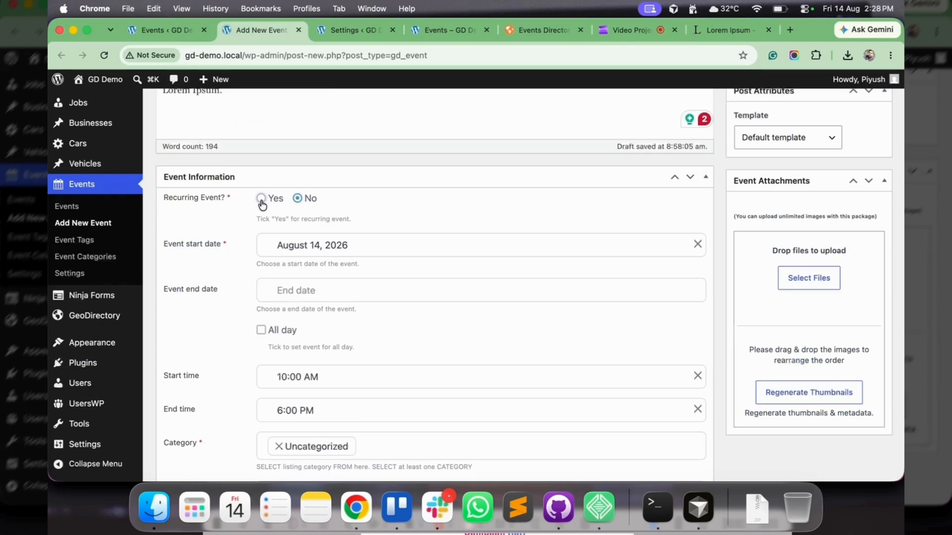
{"action": "left_click", "coordinate": [299, 198]}
{"action": "left_click", "coordinate": [299, 290]}
{"action": "left_click", "coordinate": [228, 327]}
{"action": "scroll", "coordinate": [223, 331], "scroll_direction": "down", "scroll_amount": 2}
{"action": "left_click", "coordinate": [261, 242]}
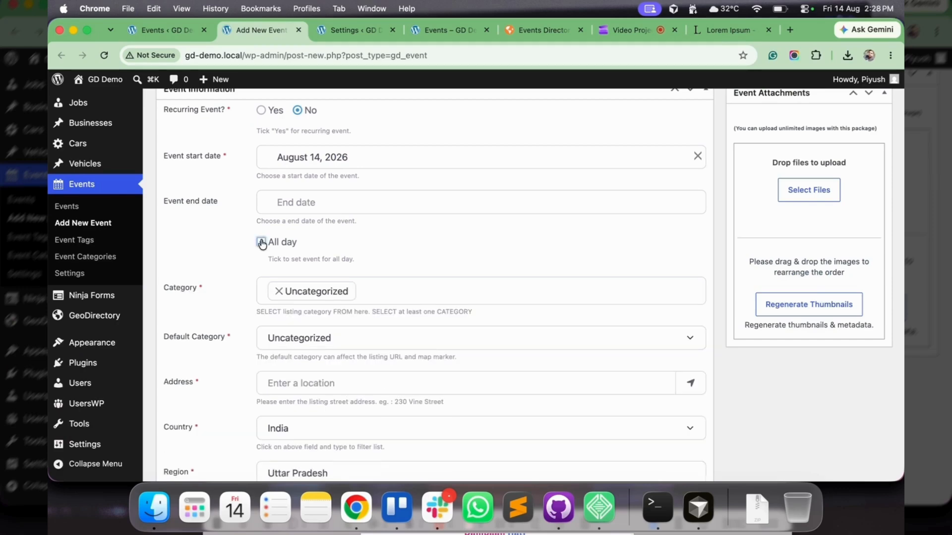
{"action": "left_click", "coordinate": [261, 242]}
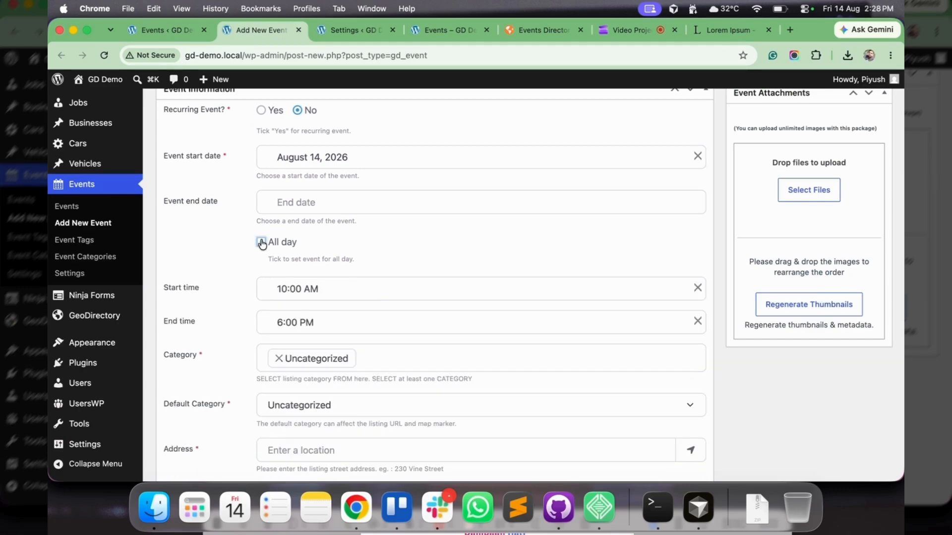
Review the event's time and category fields and fill in its address and post code from the map location
{"action": "scroll", "coordinate": [208, 295], "scroll_direction": "down", "scroll_amount": 1}
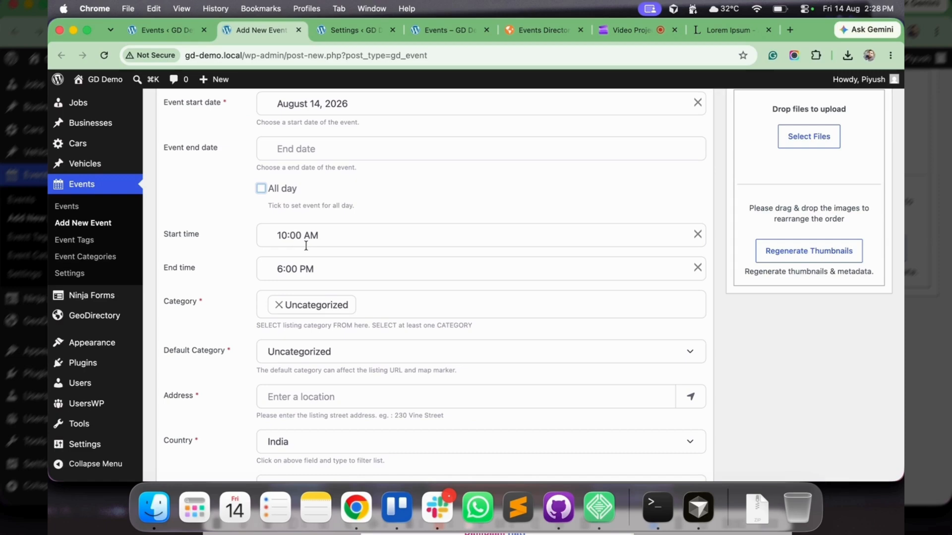
{"action": "scroll", "coordinate": [280, 275], "scroll_direction": "down", "scroll_amount": 2}
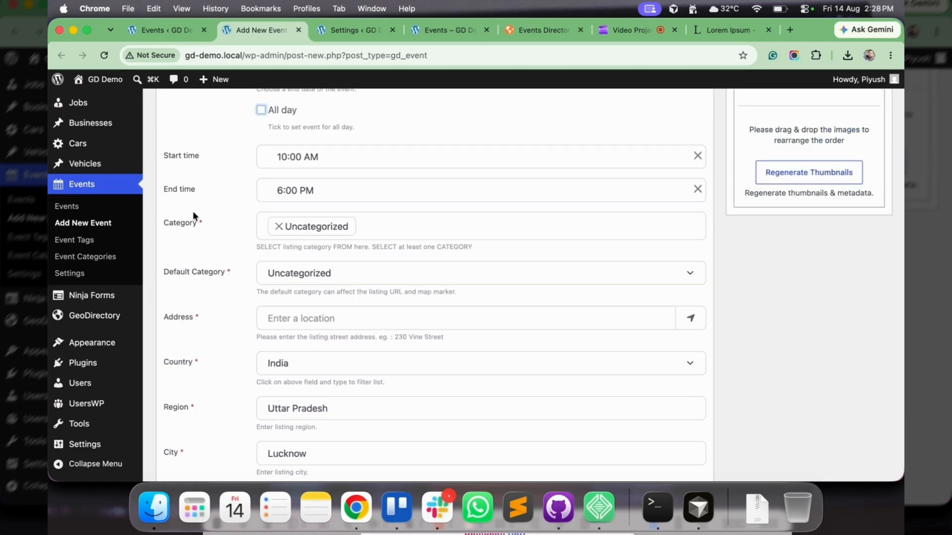
{"action": "scroll", "coordinate": [272, 277], "scroll_direction": "down", "scroll_amount": 3}
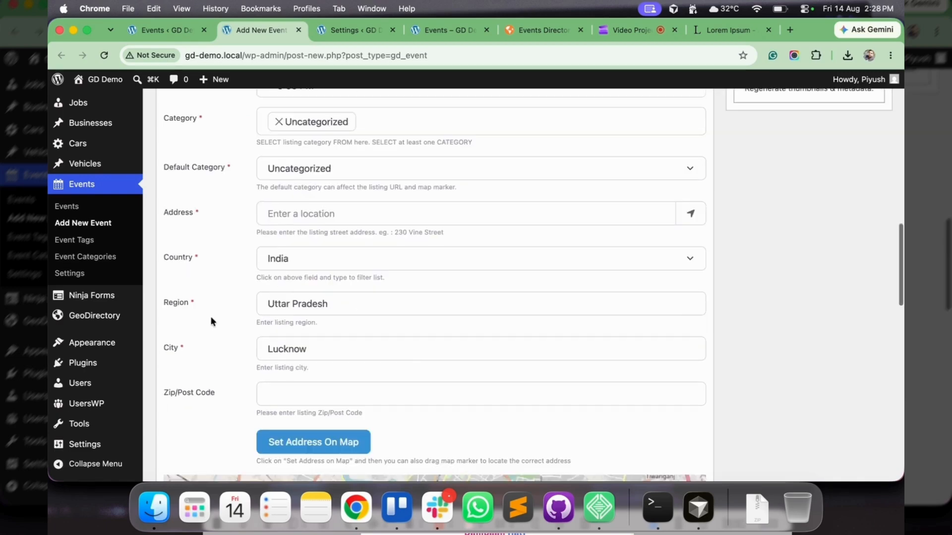
{"action": "scroll", "coordinate": [211, 321], "scroll_direction": "down", "scroll_amount": 3}
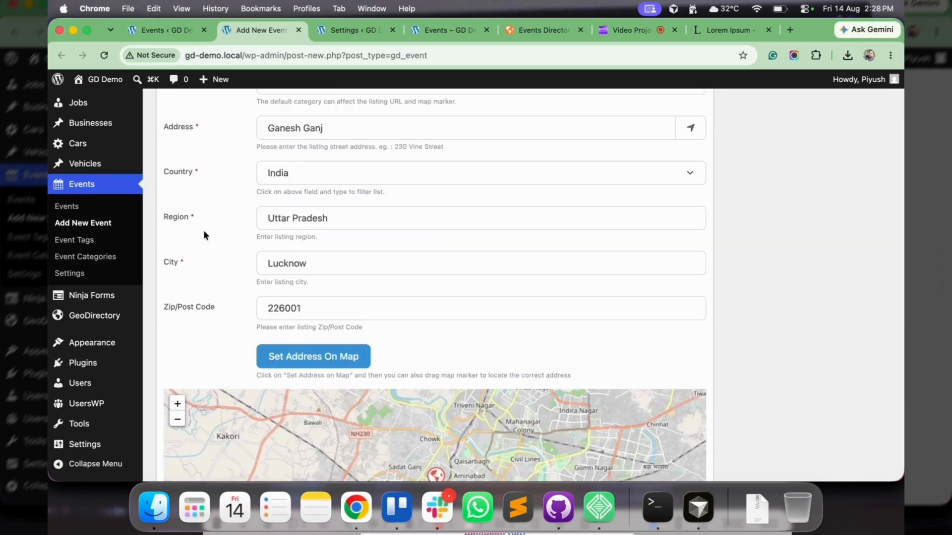
{"action": "scroll", "coordinate": [204, 232], "scroll_direction": "down", "scroll_amount": 2}
{"action": "scroll", "coordinate": [205, 235], "scroll_direction": "down", "scroll_amount": 6}
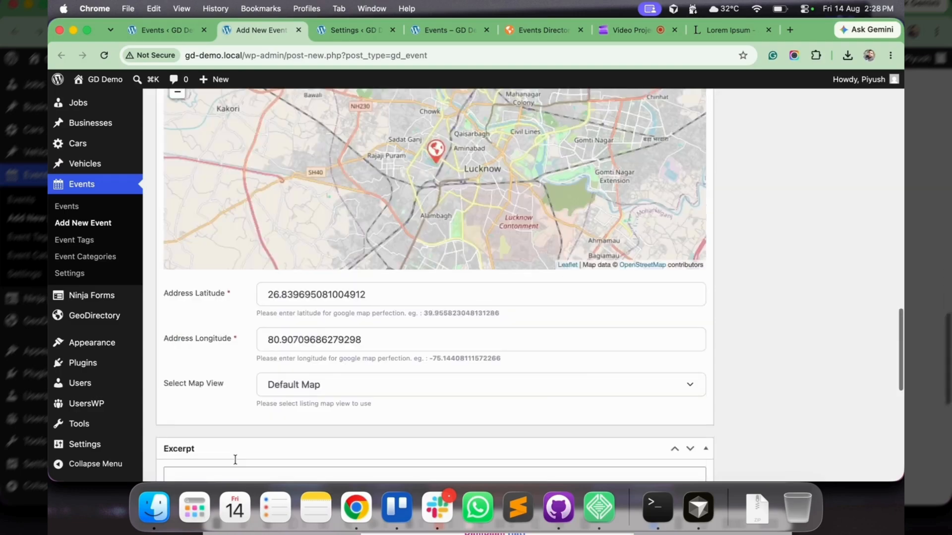
Check the map view choices and the excerpt and custom field sections, and publish the event
{"action": "scroll", "coordinate": [235, 460], "scroll_direction": "down", "scroll_amount": 1}
{"action": "scroll", "coordinate": [227, 246], "scroll_direction": "up", "scroll_amount": 7}
{"action": "scroll", "coordinate": [228, 245], "scroll_direction": "down", "scroll_amount": 12}
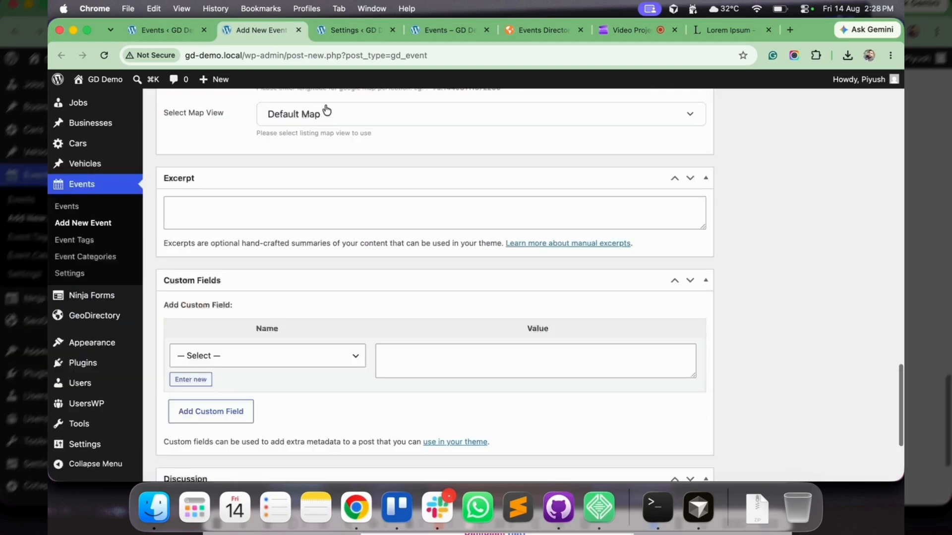
{"action": "left_click", "coordinate": [326, 110]}
{"action": "left_click", "coordinate": [577, 266]}
{"action": "scroll", "coordinate": [734, 303], "scroll_direction": "up", "scroll_amount": 20}
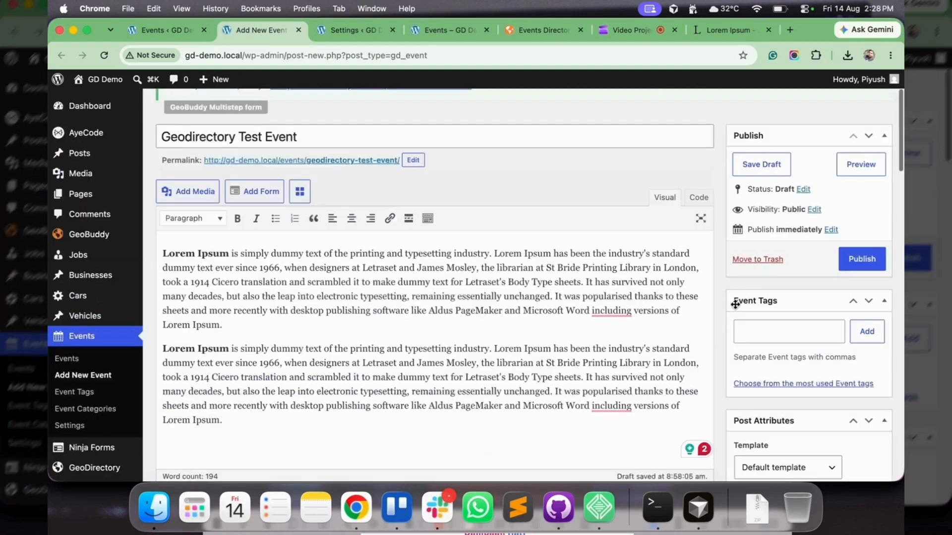
{"action": "left_click", "coordinate": [861, 259]}
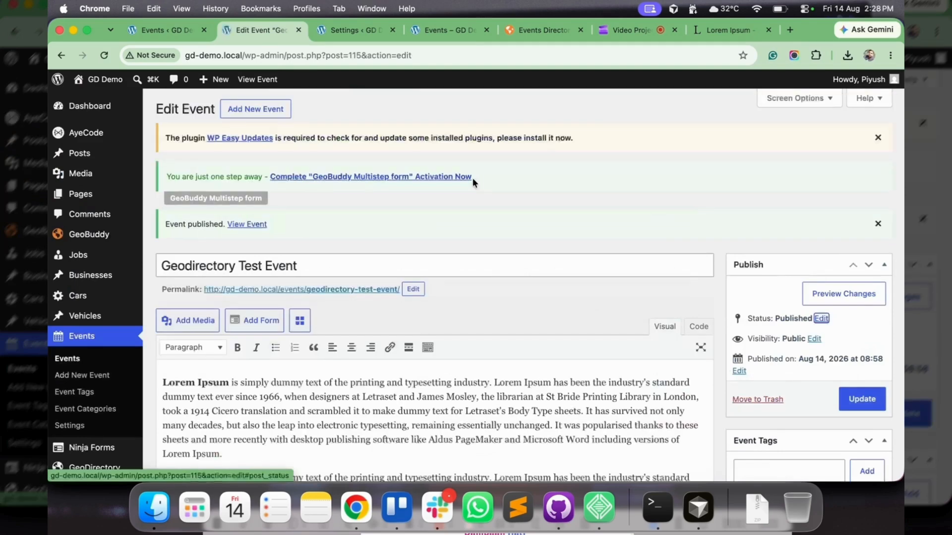
Open the site's front end in a separate browser tab and view the new event on its Events page
{"action": "left_click", "coordinate": [111, 83], "text": "super"}
{"action": "left_click", "coordinate": [323, 34]}
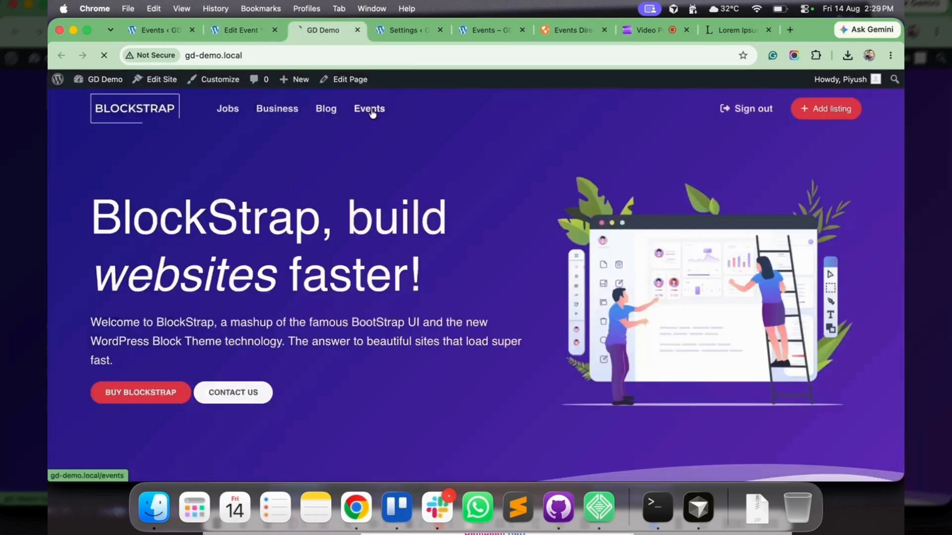
{"action": "left_click", "coordinate": [369, 109]}
{"action": "scroll", "coordinate": [334, 314], "scroll_direction": "down", "scroll_amount": 3}
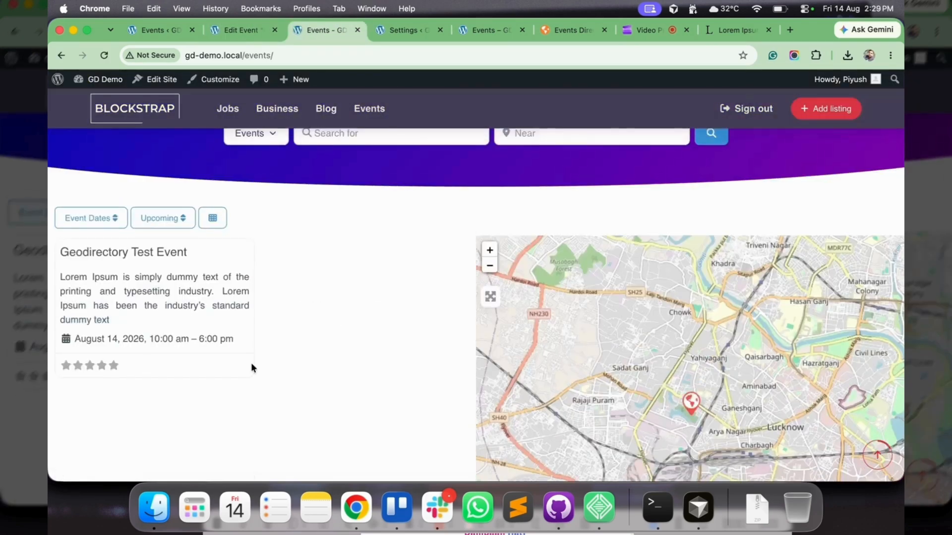
Examine the sort options and the date filter options above the event listings
{"action": "scroll", "coordinate": [99, 234], "scroll_direction": "up", "scroll_amount": 2}
{"action": "left_click", "coordinate": [91, 239]}
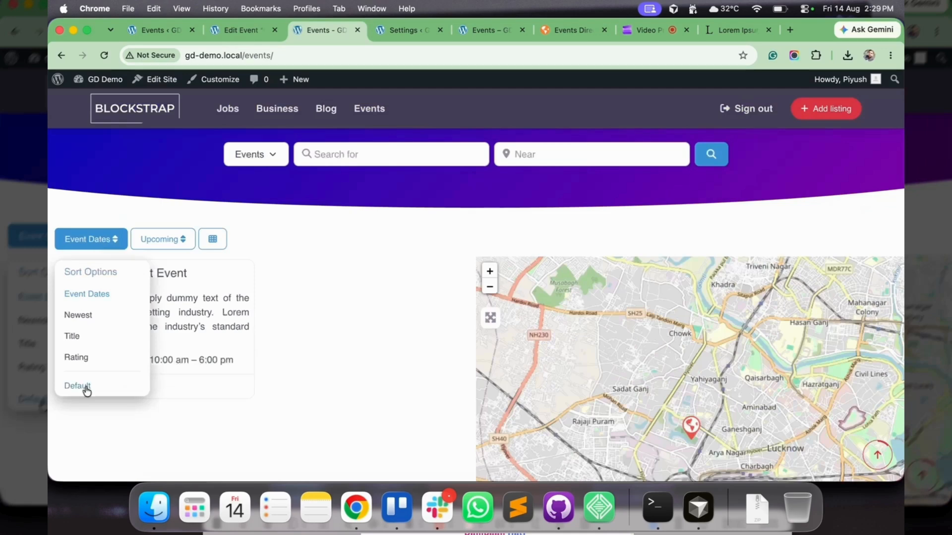
{"action": "left_click", "coordinate": [164, 239]}
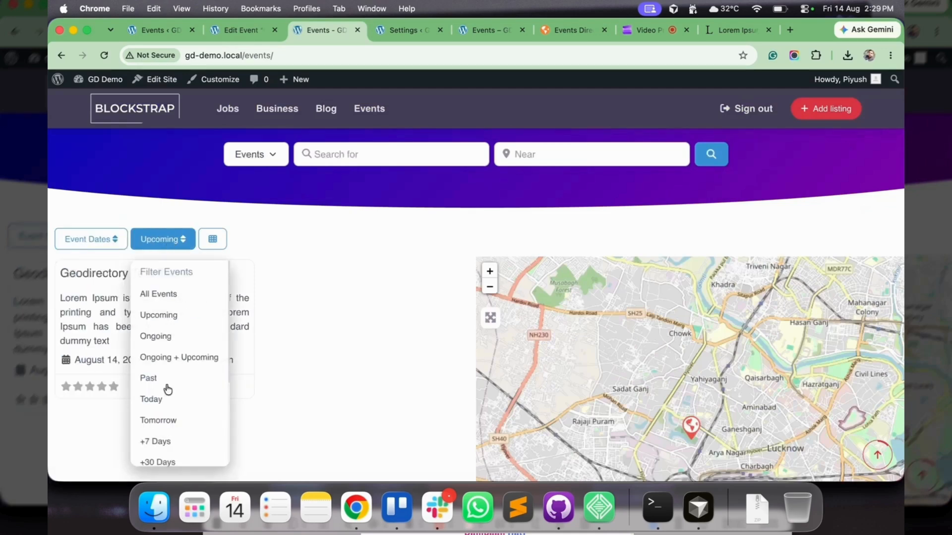
{"action": "scroll", "coordinate": [168, 390], "scroll_direction": "down", "scroll_amount": 5}
Open the sorting settings of the Events post type in the admin area and compare its sorting options
{"action": "left_click", "coordinate": [140, 28]}
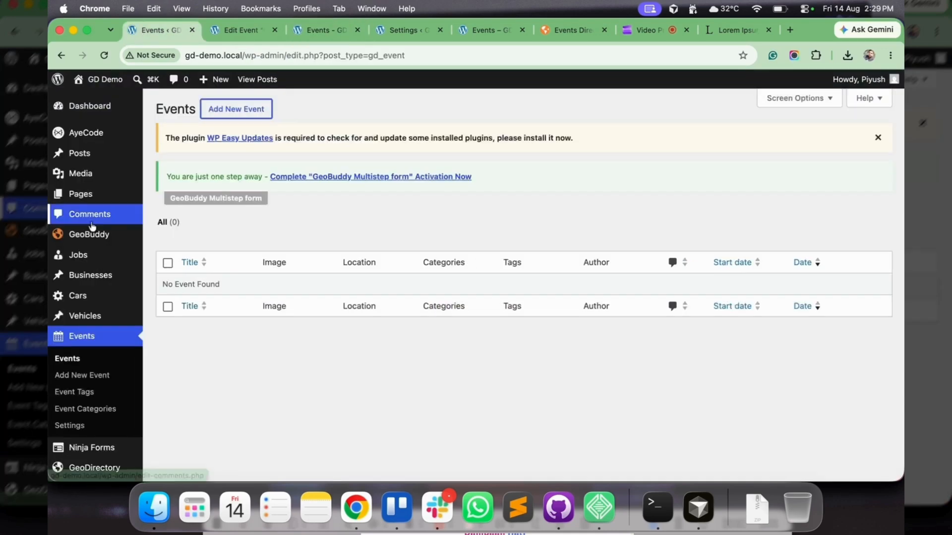
{"action": "left_click", "coordinate": [69, 426]}
{"action": "left_click", "coordinate": [253, 117]}
{"action": "scroll", "coordinate": [501, 267], "scroll_direction": "down", "scroll_amount": 1}
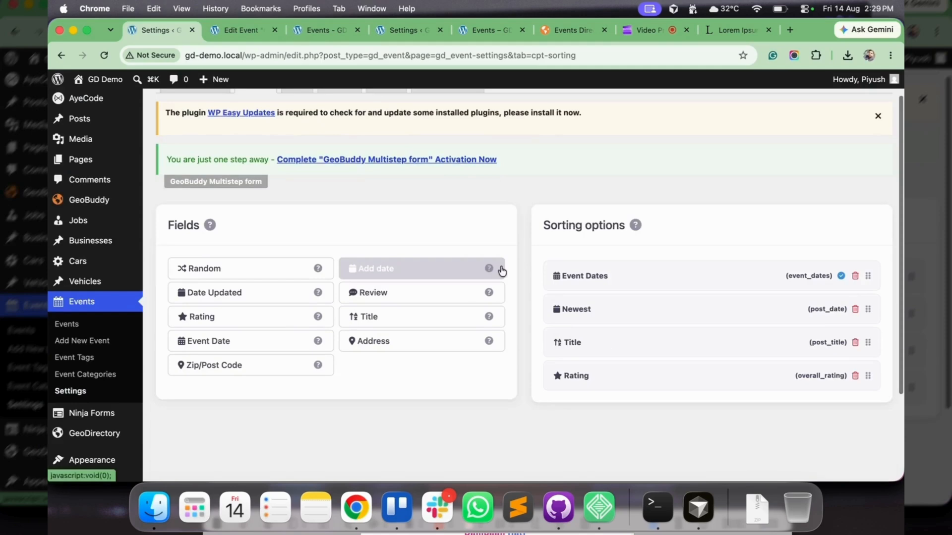
{"action": "scroll", "coordinate": [500, 271], "scroll_direction": "up", "scroll_amount": 1}
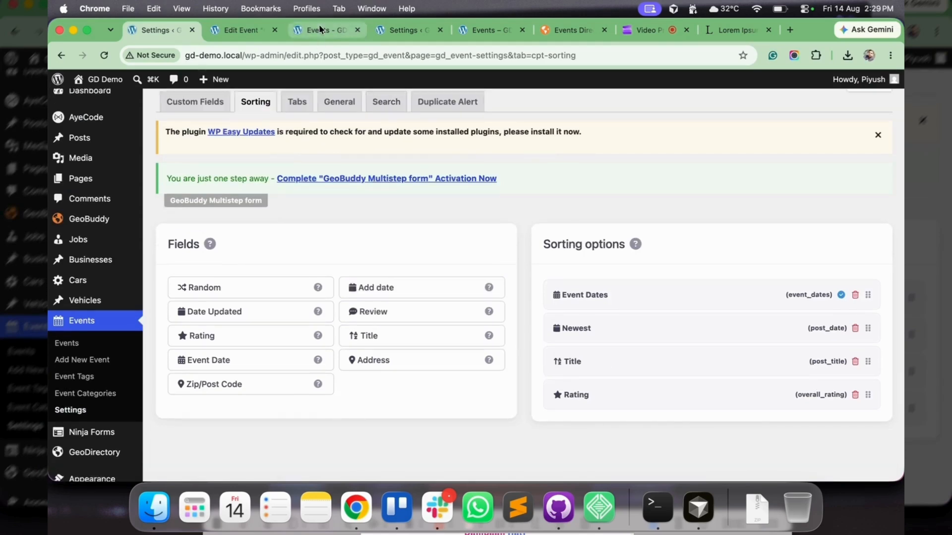
Go back to the front-end Events page and look through the full list of event filters
{"action": "left_click", "coordinate": [319, 30]}
{"action": "left_click", "coordinate": [278, 338]}
{"action": "left_click", "coordinate": [160, 241]}
{"action": "scroll", "coordinate": [168, 341], "scroll_direction": "up", "scroll_amount": 2}
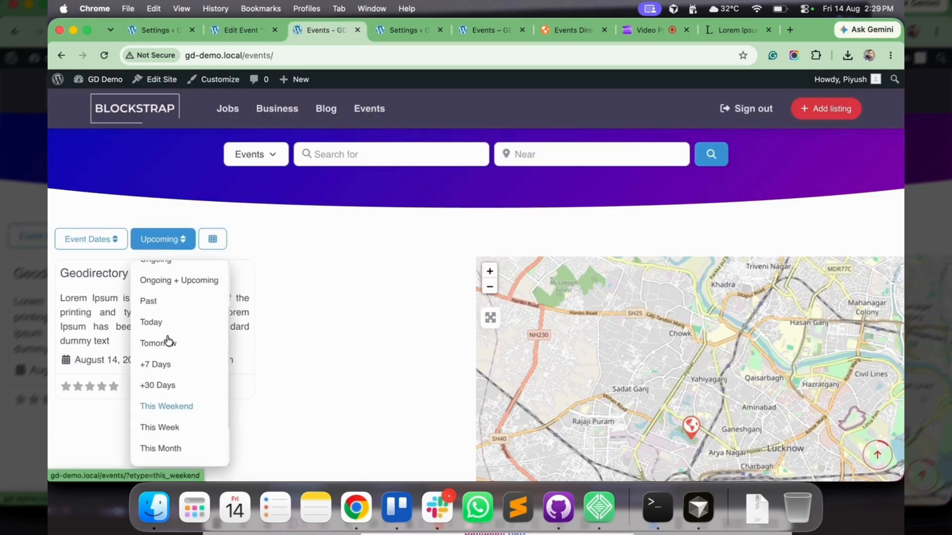
{"action": "scroll", "coordinate": [167, 341], "scroll_direction": "up", "scroll_amount": 2}
Open the GeoDirectory settings in a separate browser tab and show the Events settings
{"action": "key", "text": "super+1"}
{"action": "scroll", "coordinate": [159, 359], "scroll_direction": "down", "scroll_amount": 3}
{"action": "mouse_move", "coordinate": [99, 313]}
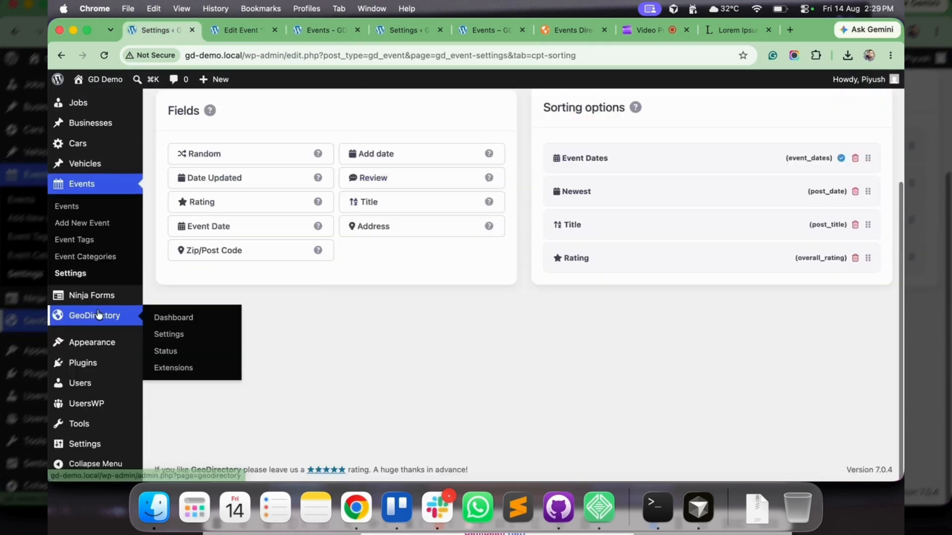
{"action": "left_click", "coordinate": [168, 335], "text": "super"}
{"action": "left_click", "coordinate": [213, 28]}
{"action": "left_click", "coordinate": [567, 115]}
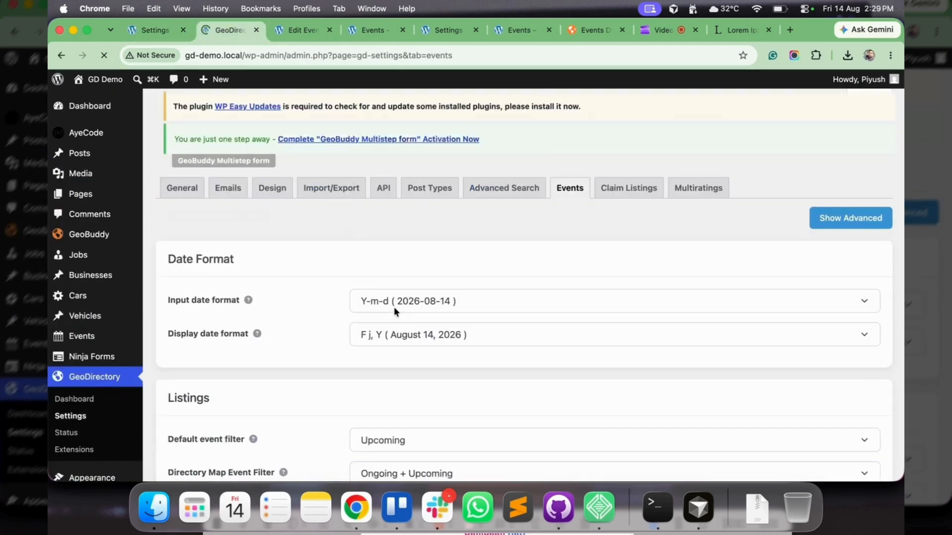
Examine the choices for the directory map event filter and for the dates displayed in the map popup
{"action": "scroll", "coordinate": [396, 332], "scroll_direction": "down", "scroll_amount": 3}
{"action": "left_click", "coordinate": [417, 341]}
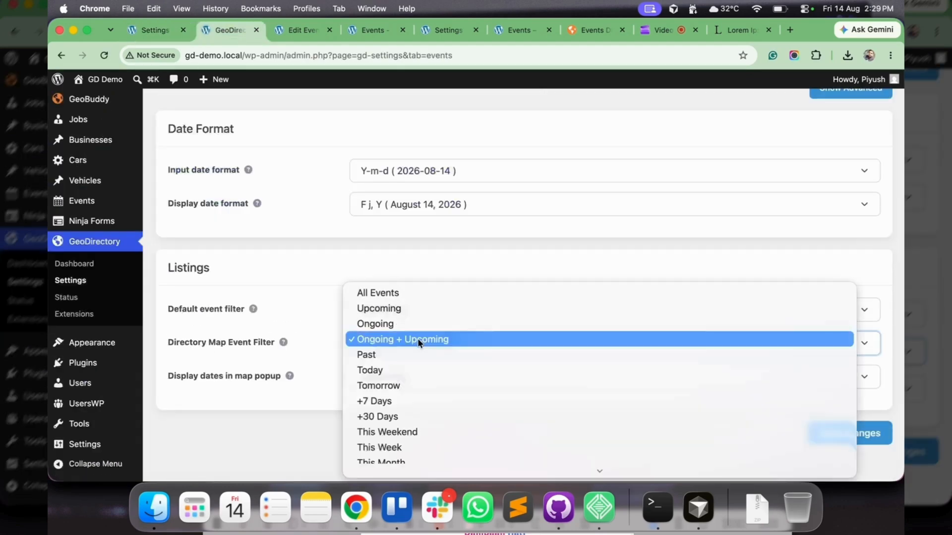
{"action": "key", "text": "Escape"}
{"action": "left_click", "coordinate": [379, 377]}
{"action": "key", "text": "Escape"}
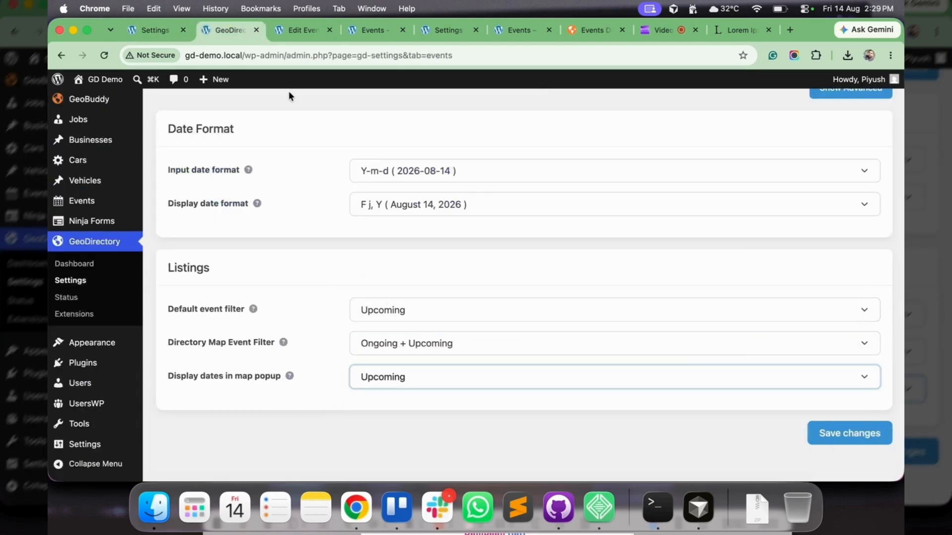
Return to the front-end Events page and inspect the test event's marker on the map
{"action": "left_click", "coordinate": [357, 29]}
{"action": "left_click", "coordinate": [343, 278]}
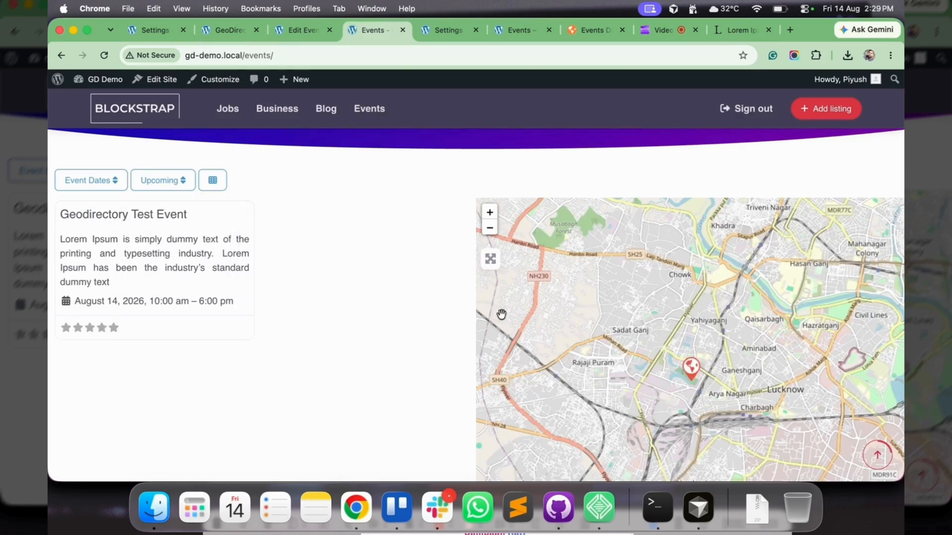
{"action": "left_click", "coordinate": [693, 375]}
Open the detail page of Geodirectory Test Event and review its description, category and address
{"action": "left_click", "coordinate": [159, 214]}
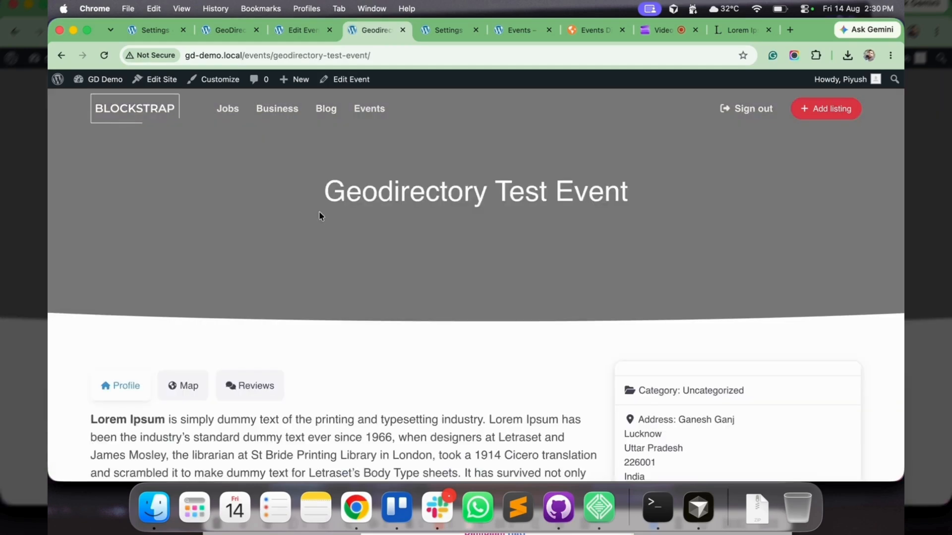
{"action": "scroll", "coordinate": [381, 290], "scroll_direction": "down", "scroll_amount": 15}
{"action": "scroll", "coordinate": [381, 290], "scroll_direction": "up", "scroll_amount": 12}
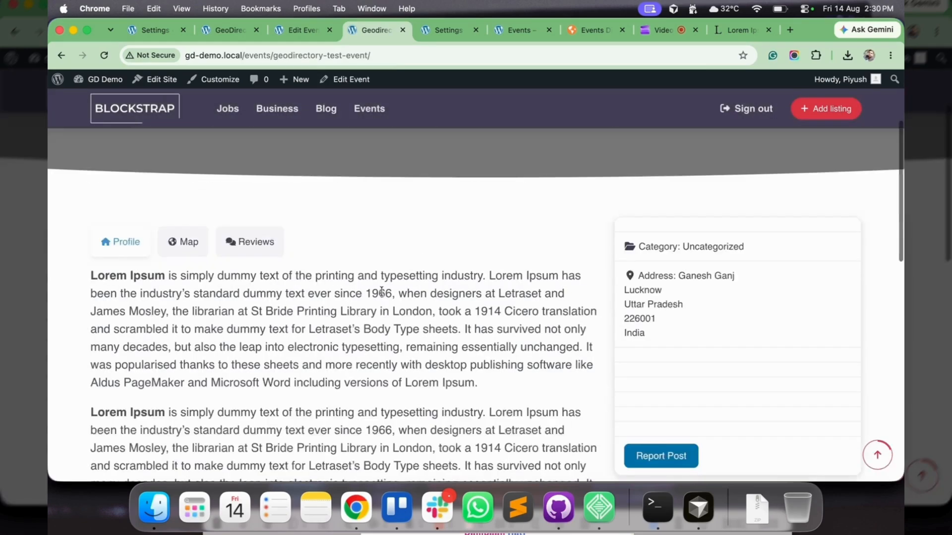
{"action": "scroll", "coordinate": [382, 290], "scroll_direction": "up", "scroll_amount": 5}
Recheck the date format settings for events in the GeoDirectory settings
{"action": "left_click", "coordinate": [227, 30]}
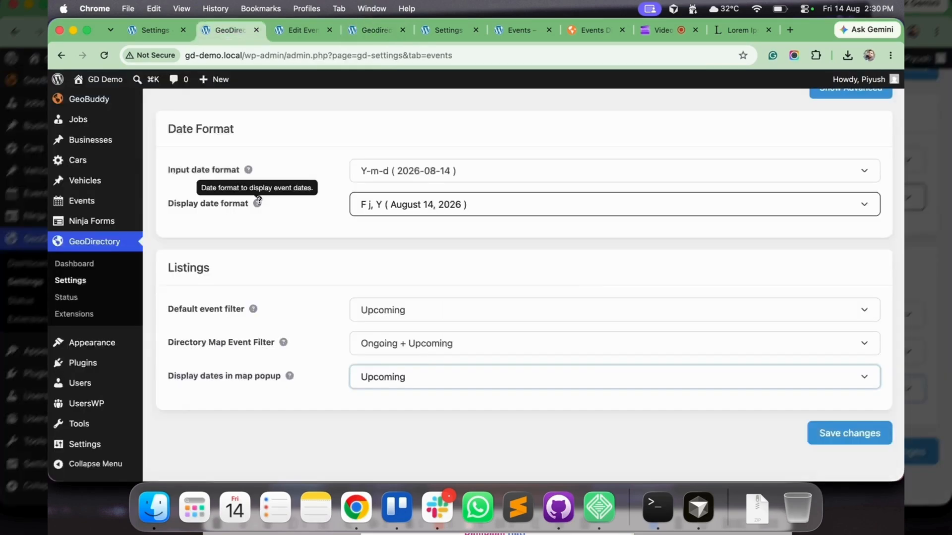
{"action": "scroll", "coordinate": [258, 200], "scroll_direction": "up", "scroll_amount": 5}
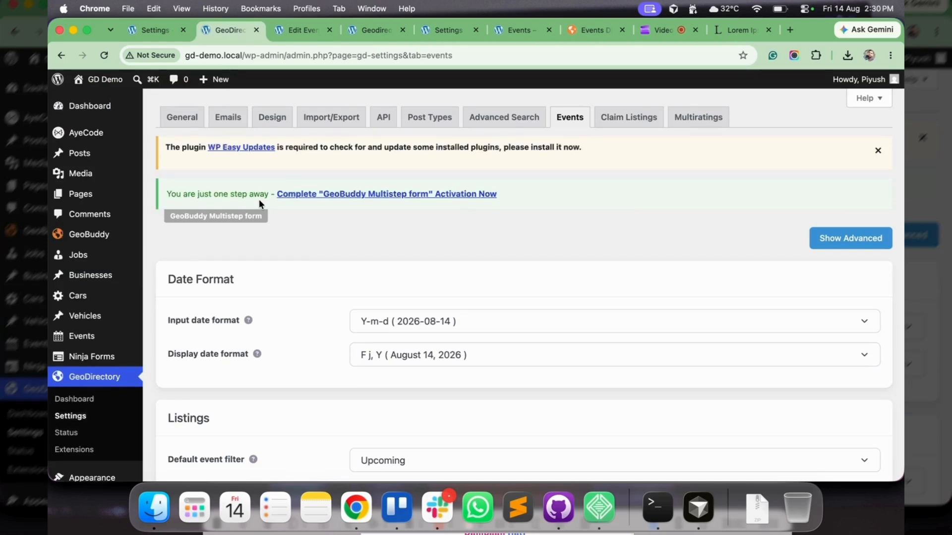
Load wpgeobuddy.com in the Events add-on page's browser tab and open its consultation booking page
{"action": "left_click", "coordinate": [570, 40]}
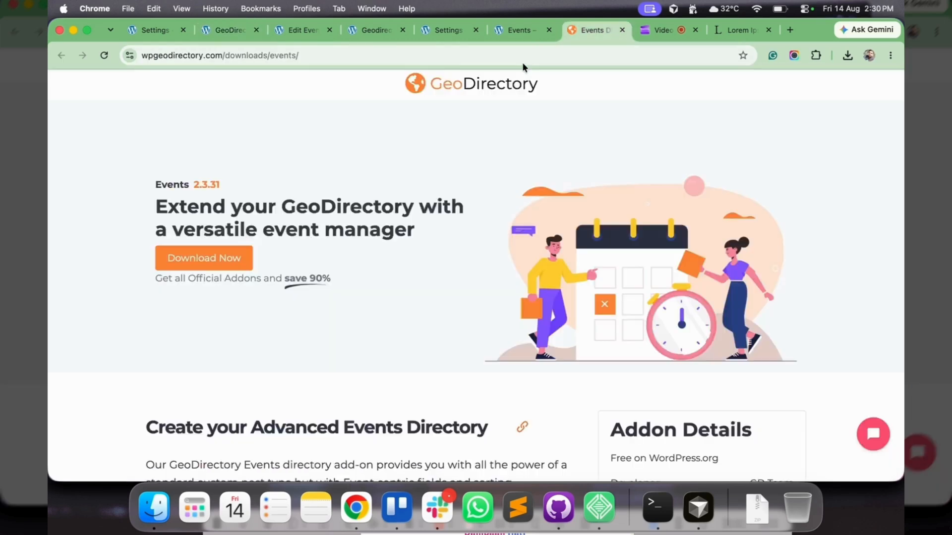
{"action": "left_click", "coordinate": [510, 57]}
{"action": "type", "text": "wp"}
{"action": "key", "text": "Return"}
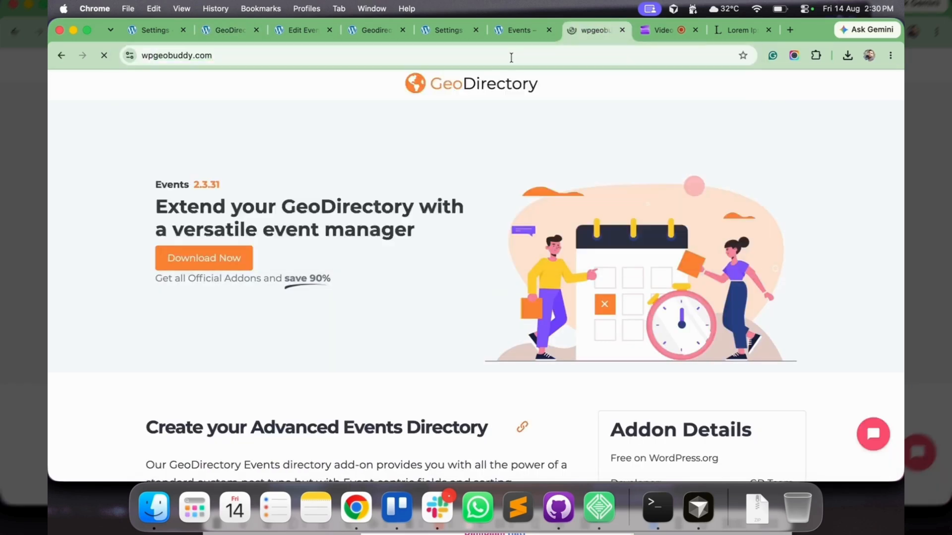
{"action": "left_click", "coordinate": [733, 92]}
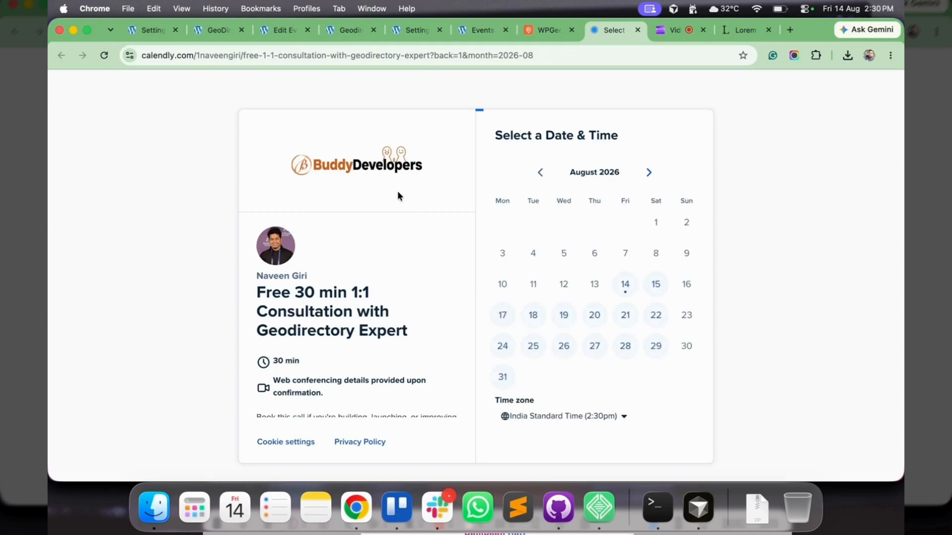
Return to the WPGeoBuddy site and browse the plugins on its Products page
{"action": "left_click", "coordinate": [541, 33]}
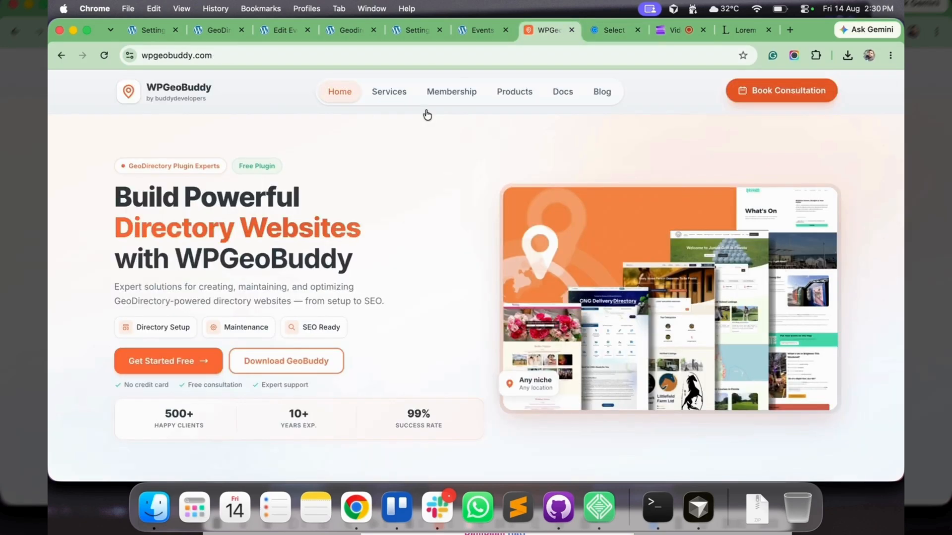
{"action": "left_click", "coordinate": [514, 94]}
{"action": "scroll", "coordinate": [472, 246], "scroll_direction": "down", "scroll_amount": 2}
{"action": "scroll", "coordinate": [471, 246], "scroll_direction": "down", "scroll_amount": 15}
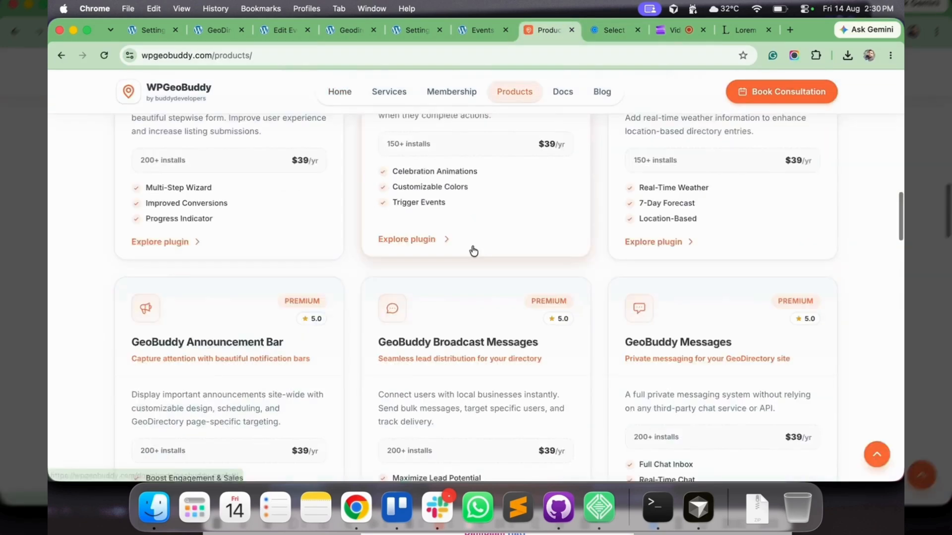
Open the GeoBuddy Messages product page and review its license pricing and key features
{"action": "left_click", "coordinate": [646, 262]}
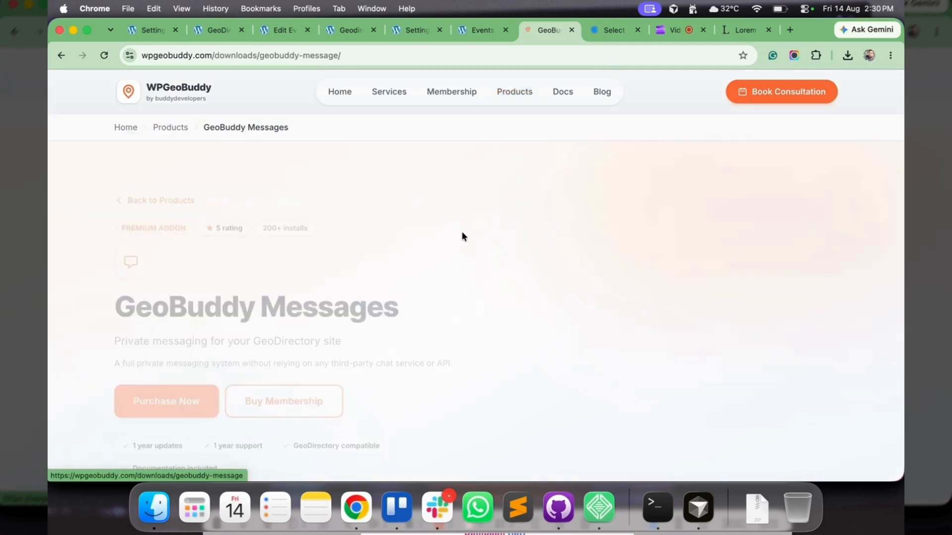
{"action": "scroll", "coordinate": [417, 299], "scroll_direction": "down", "scroll_amount": 10}
{"action": "scroll", "coordinate": [417, 298], "scroll_direction": "down", "scroll_amount": 5}
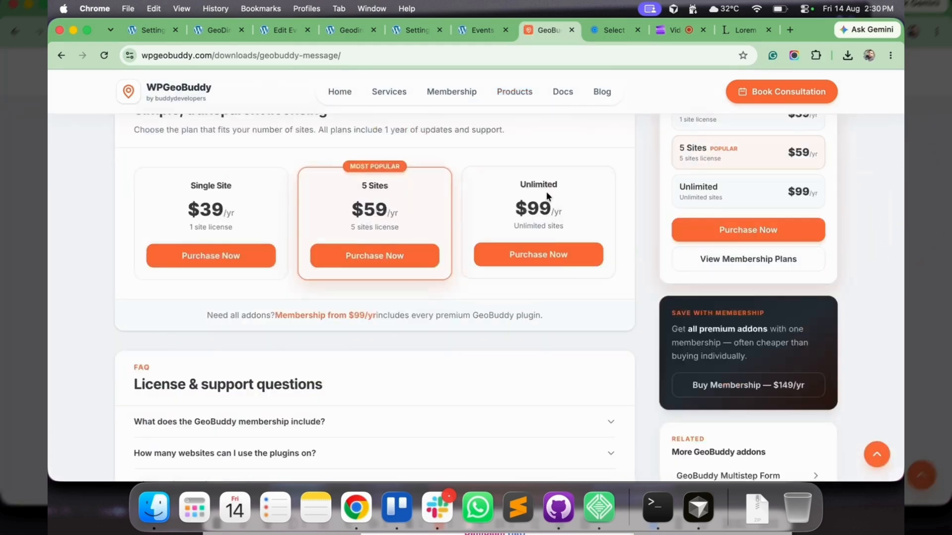
{"action": "scroll", "coordinate": [411, 213], "scroll_direction": "up", "scroll_amount": 15}
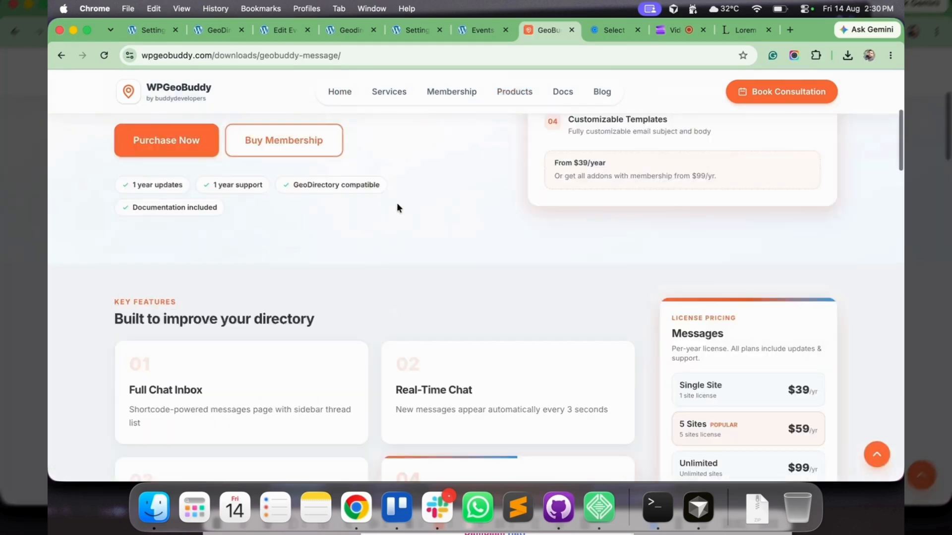
Open the GeoBuddy membership page and review its plans, the comparison with buying separately and the included addons
{"action": "left_click", "coordinate": [276, 320]}
{"action": "scroll", "coordinate": [385, 300], "scroll_direction": "down", "scroll_amount": 5}
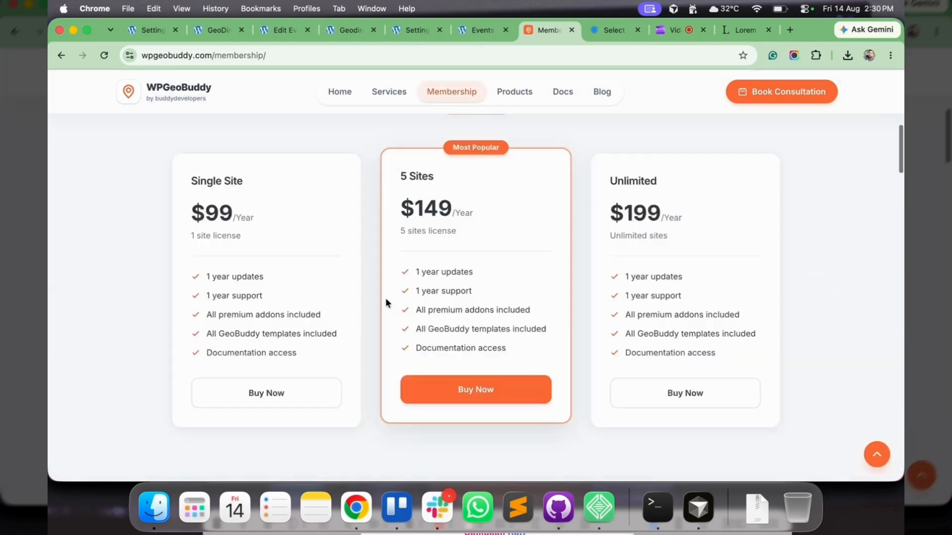
{"action": "scroll", "coordinate": [385, 300], "scroll_direction": "down", "scroll_amount": 5}
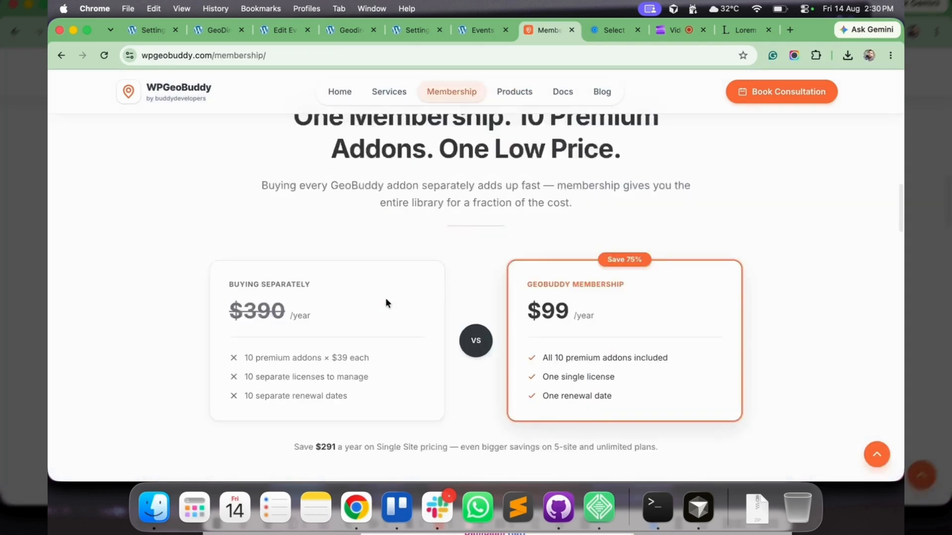
{"action": "scroll", "coordinate": [386, 300], "scroll_direction": "down", "scroll_amount": 5}
{"action": "scroll", "coordinate": [387, 303], "scroll_direction": "down", "scroll_amount": 2}
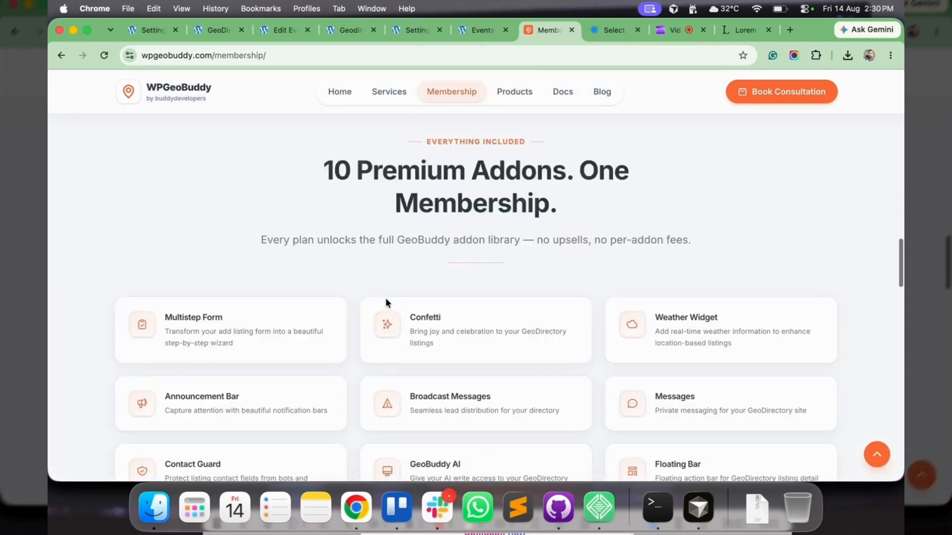